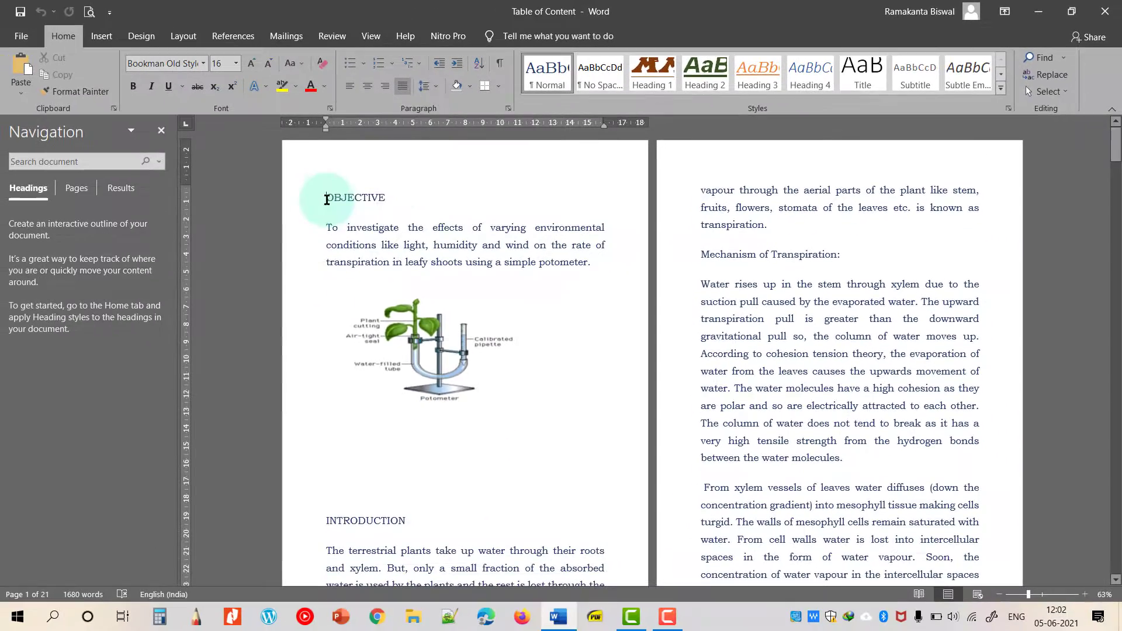
Apply the Heading 1 style to the "OBJECTIVE" and "INTRODUCTION" titles.
left_click_drag(327, 199, 387, 199)
left_click(653, 74)
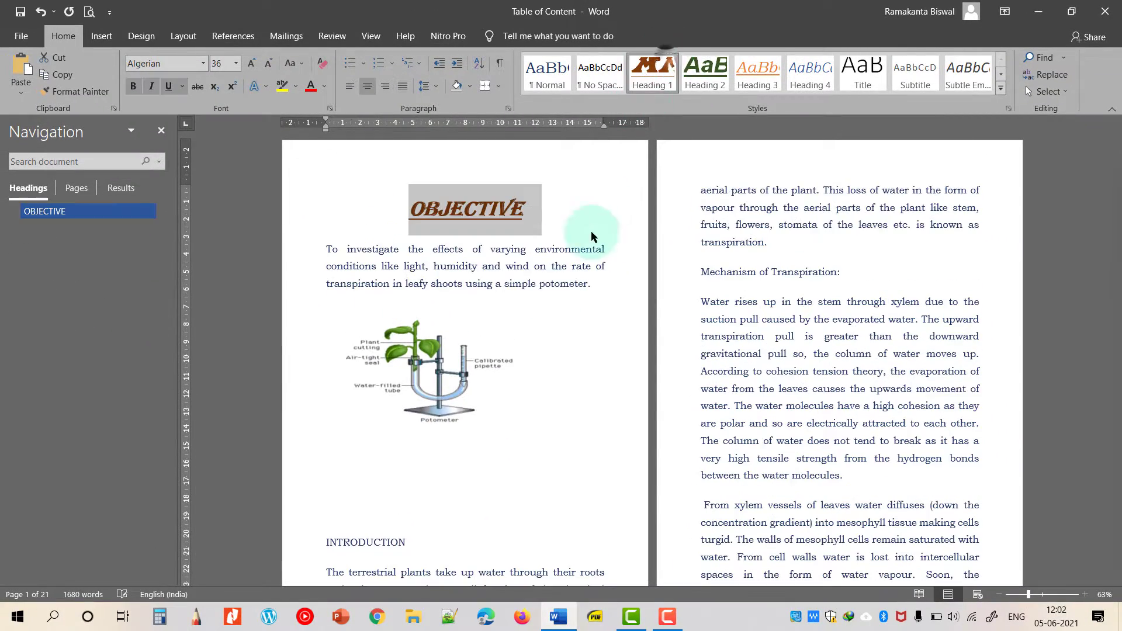
scroll(370, 375, "down", 3)
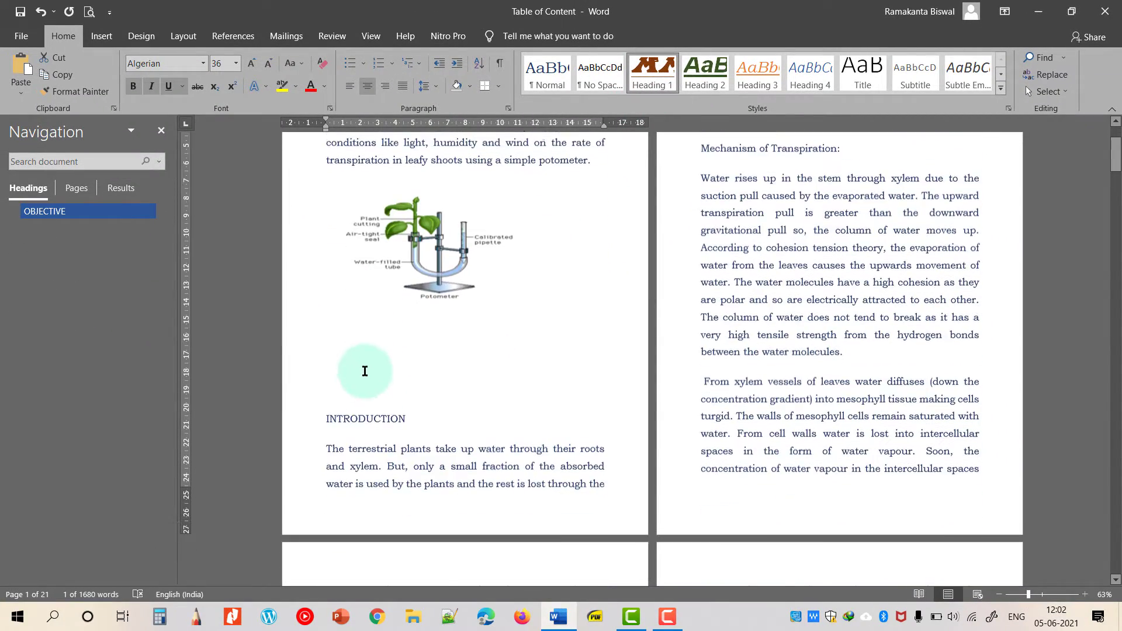
left_click_drag(326, 412, 410, 416)
left_click(653, 73)
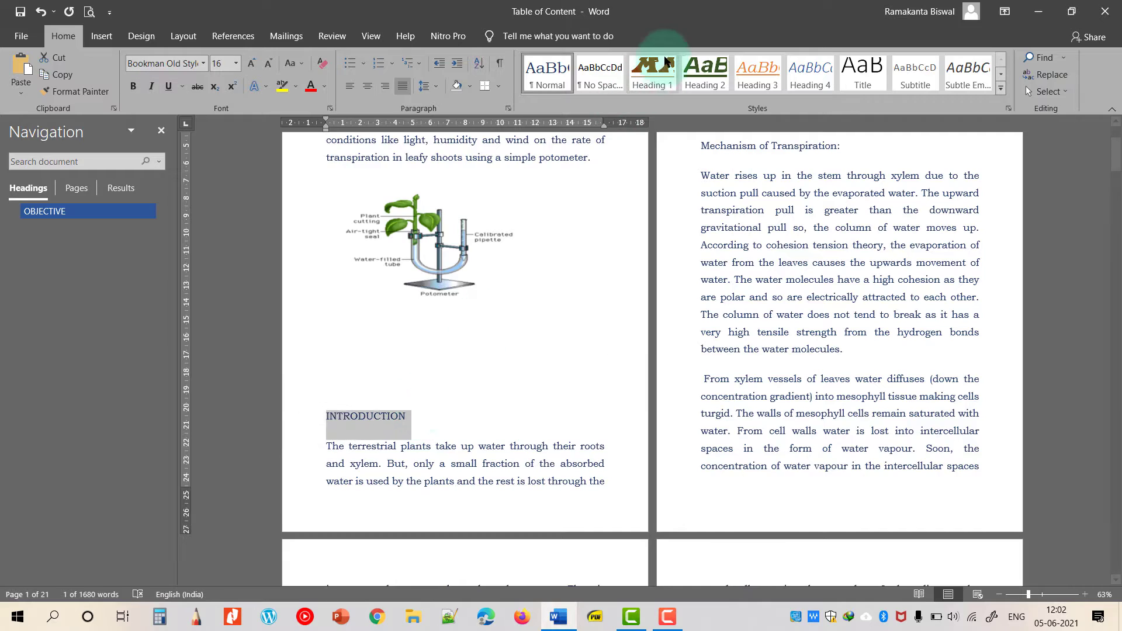
Apply the Heading 2 style to the "Mechanism of Transpiration:" and "Factors Affecting Transpiration" lines.
left_click(676, 333)
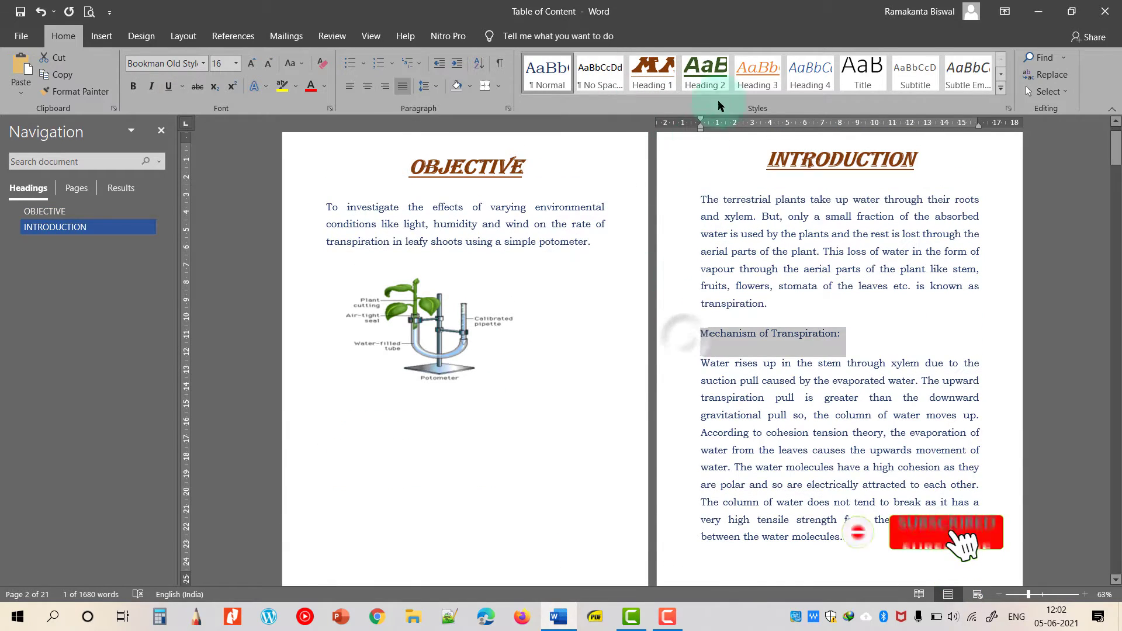
left_click(705, 73)
scroll(491, 336, "up", 4)
scroll(479, 450, "down", 8)
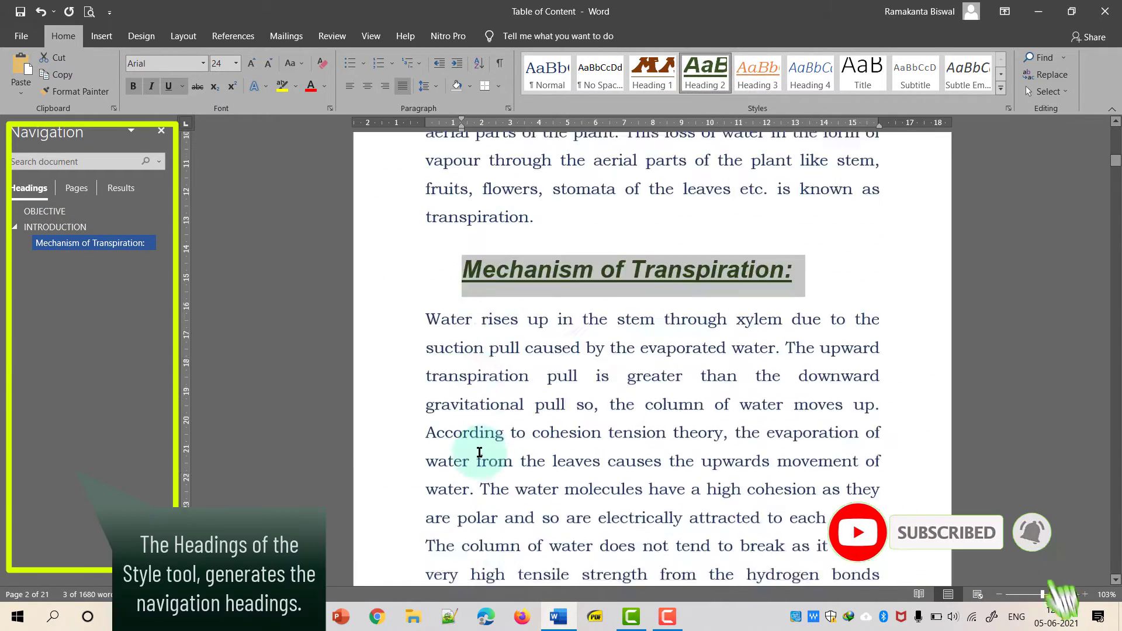
scroll(489, 413, "down", 15)
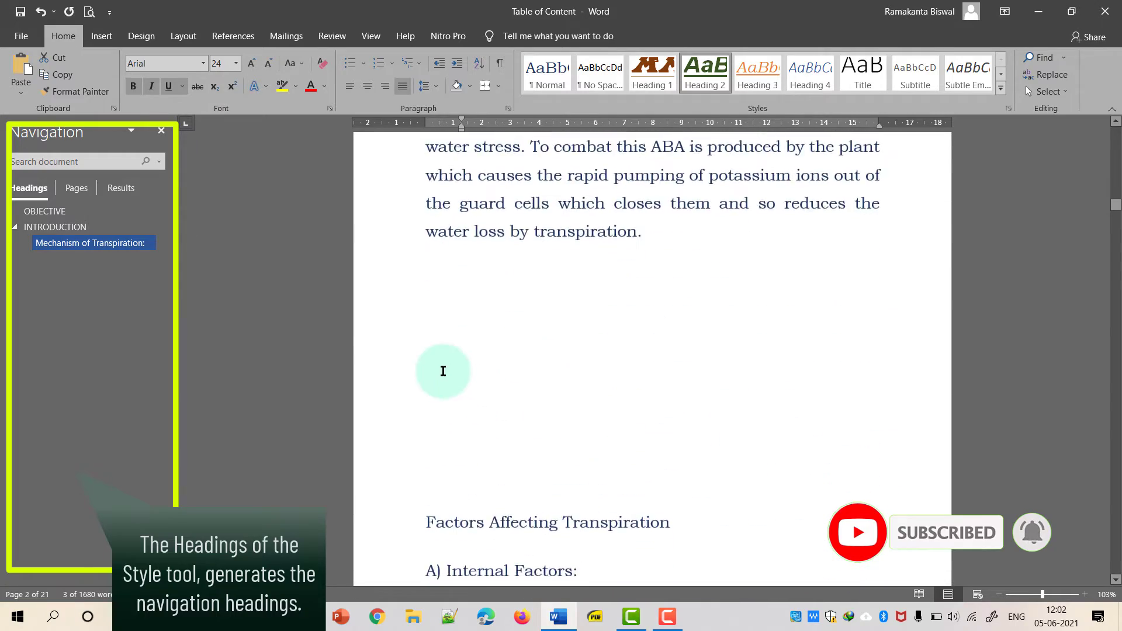
left_click(390, 354)
left_click(706, 71)
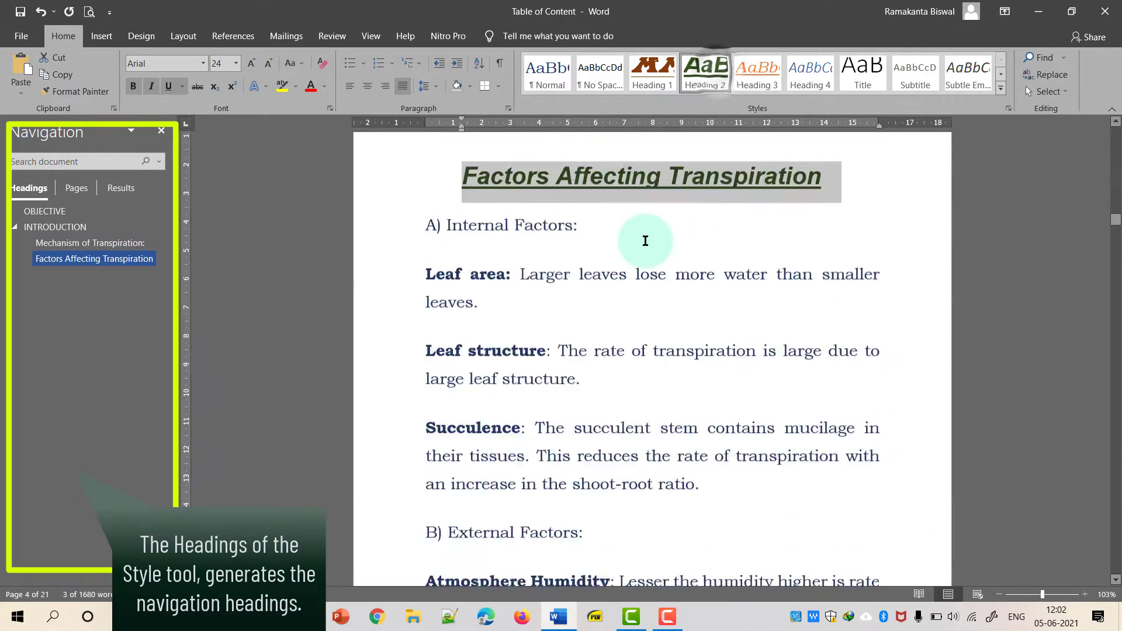
Apply the Heading 3 style to the "A) Internal Factors:" and "B) External Factors:" lines.
left_click(389, 231)
left_click(758, 72)
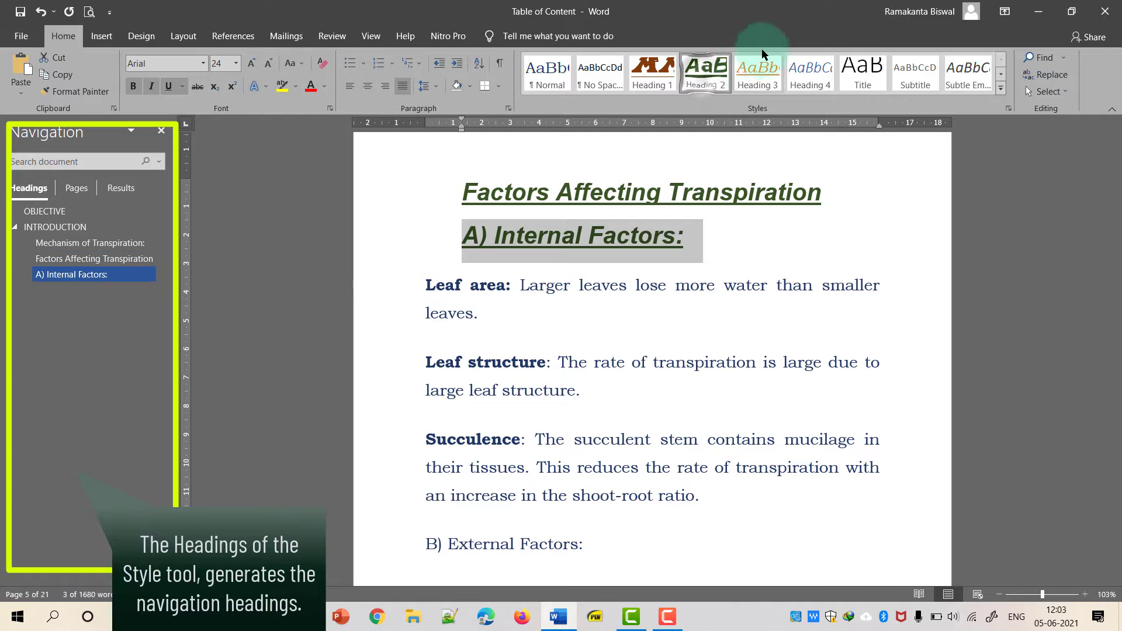
scroll(596, 283, "down", 6)
scroll(380, 296, "up", 3)
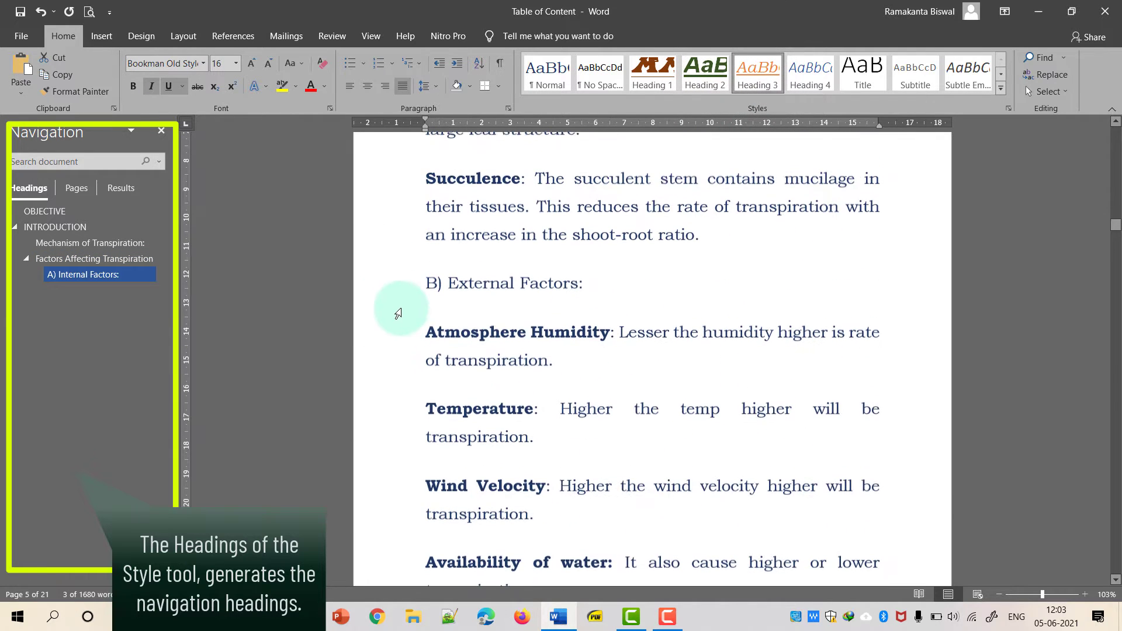
left_click(381, 286)
left_click(761, 70)
Apply the Heading 2 style to the "Significance of Transpiration" line.
scroll(586, 448, "down", 7)
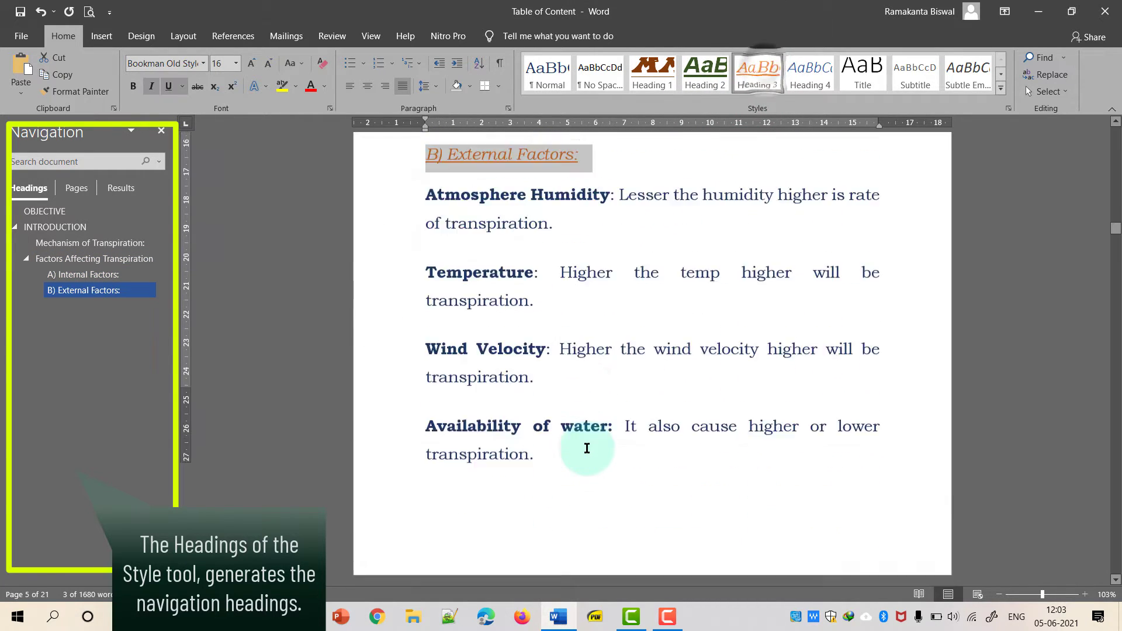
left_click(406, 282)
left_click(705, 71)
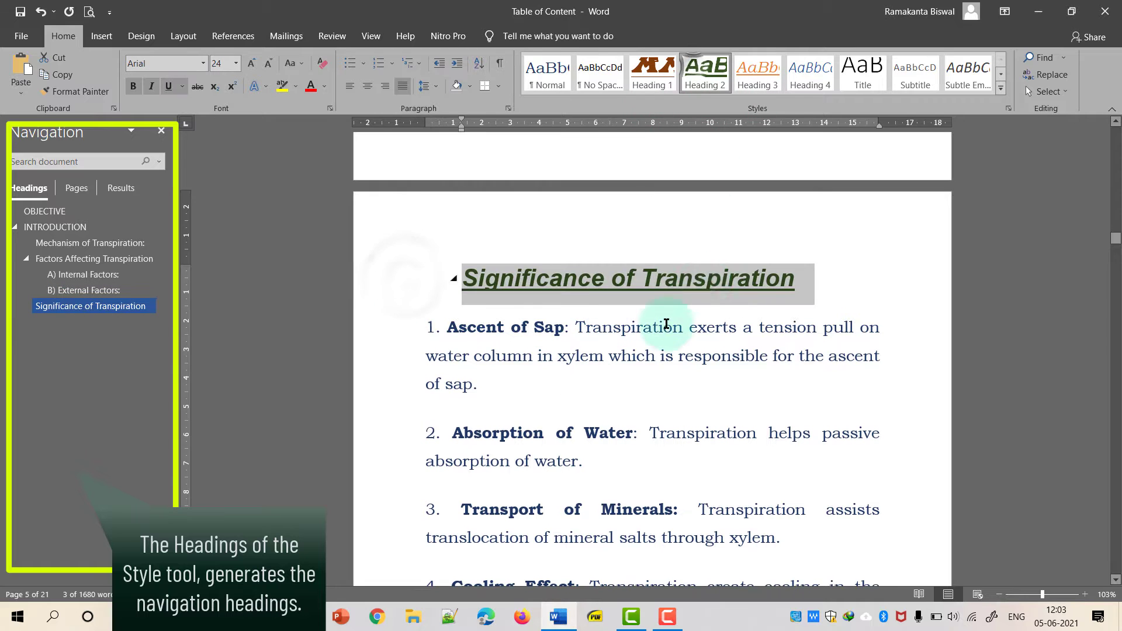
Apply the Heading 1 style to the "HYPOTHESIS:" and "MATERIALS REQUIRED:" titles.
scroll(571, 328, "down", 3)
scroll(582, 369, "up", 4)
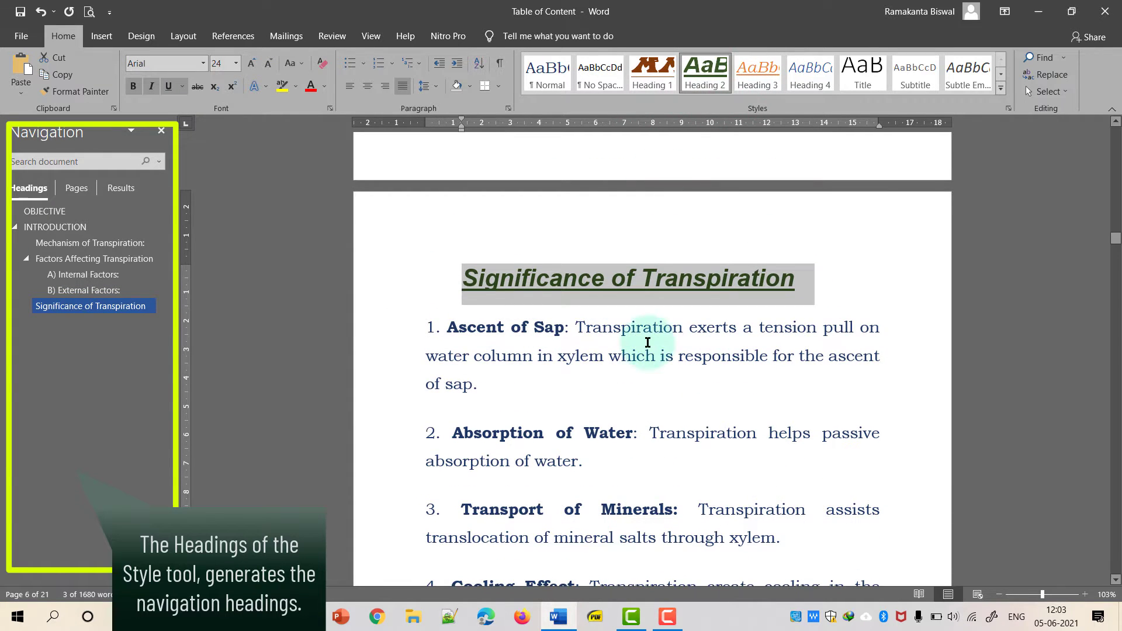
scroll(573, 343, "down", 2)
scroll(607, 417, "down", 10)
left_click(387, 334)
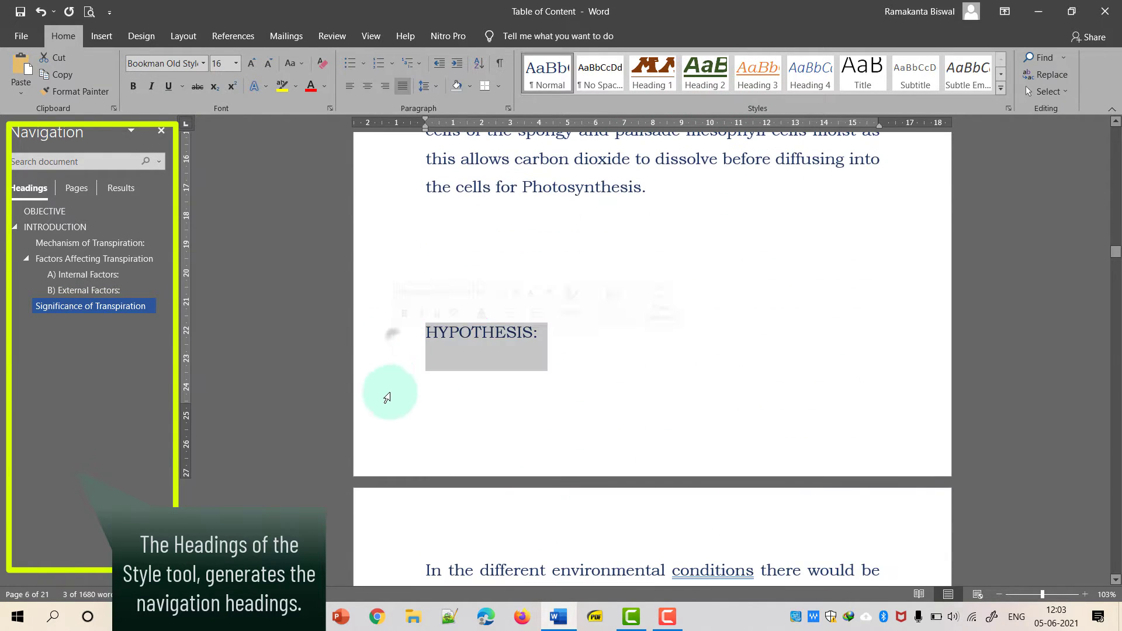
left_click(666, 75)
scroll(521, 438, "down", 15)
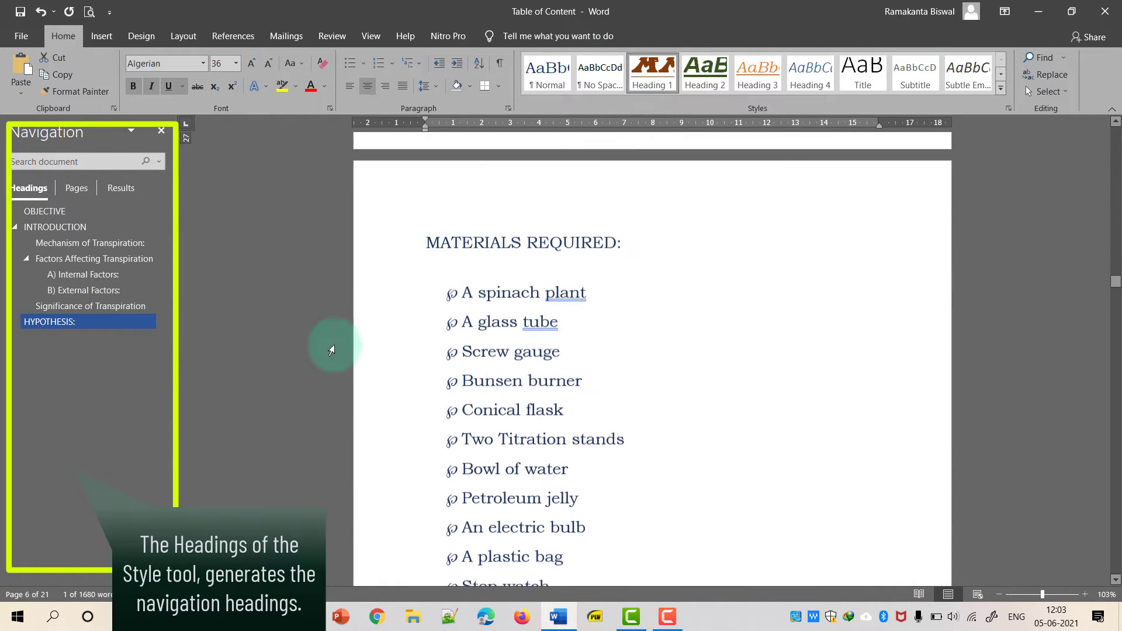
left_click(420, 240)
left_click(390, 235)
left_click(652, 75)
Style "PROCEDURE" as Heading 1 and the "Setting up the potometer" line beneath it as Heading 2.
scroll(511, 404, "down", 9)
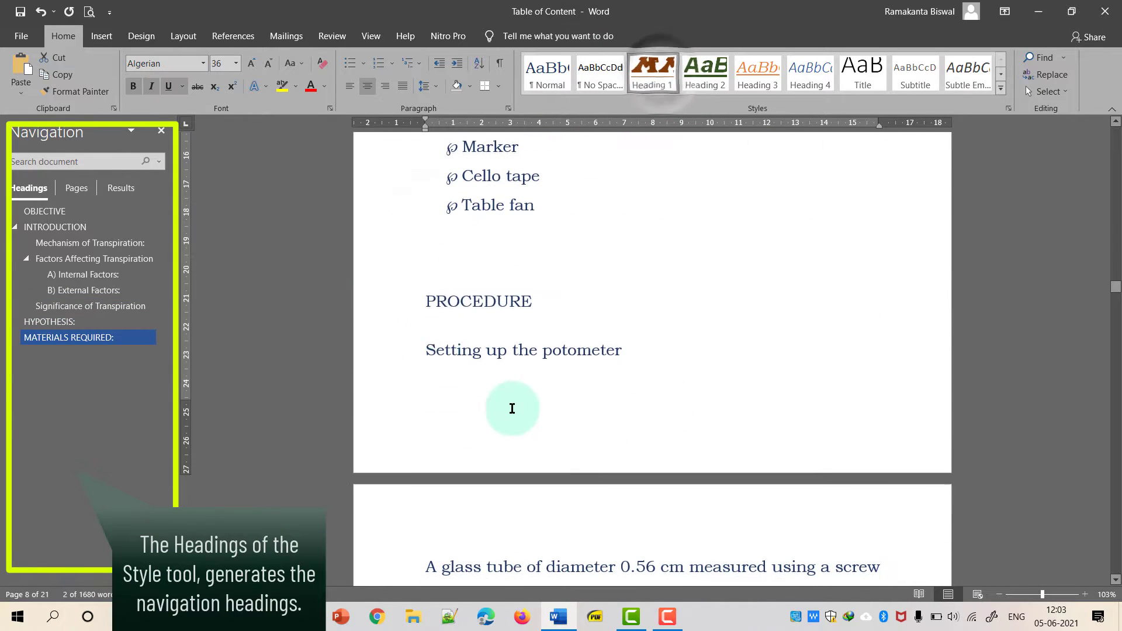
left_click(390, 301)
left_click(652, 75)
left_click(399, 386)
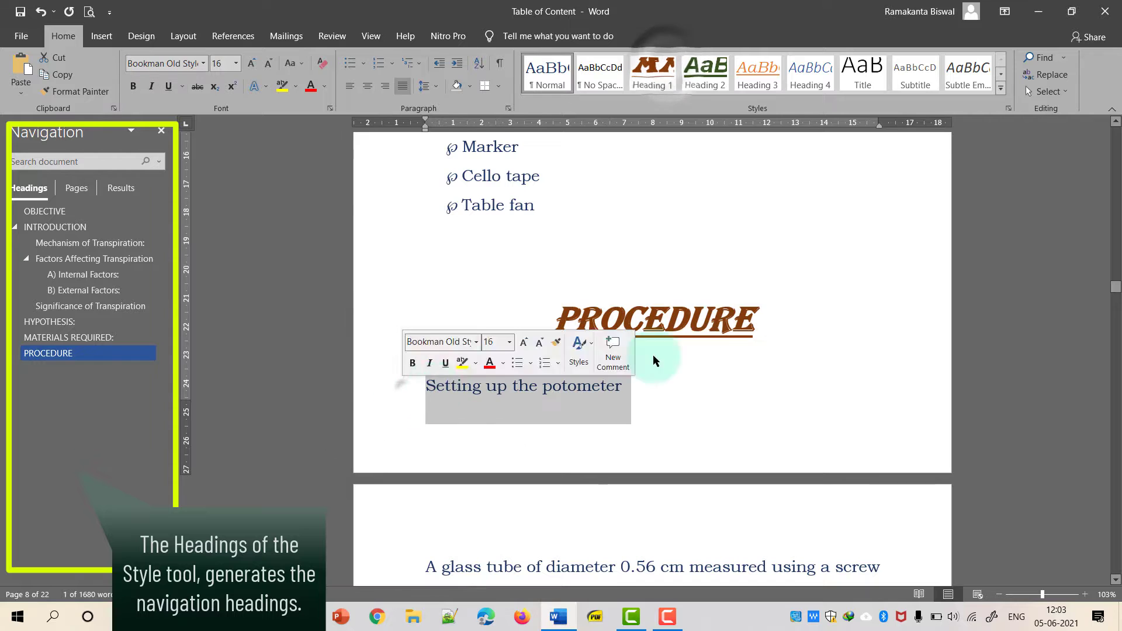
left_click(705, 83)
Apply the Heading 2 style to "Recording the rate of transpiration" and "Various environmental conditions used in the experiment".
scroll(509, 468, "down", 15)
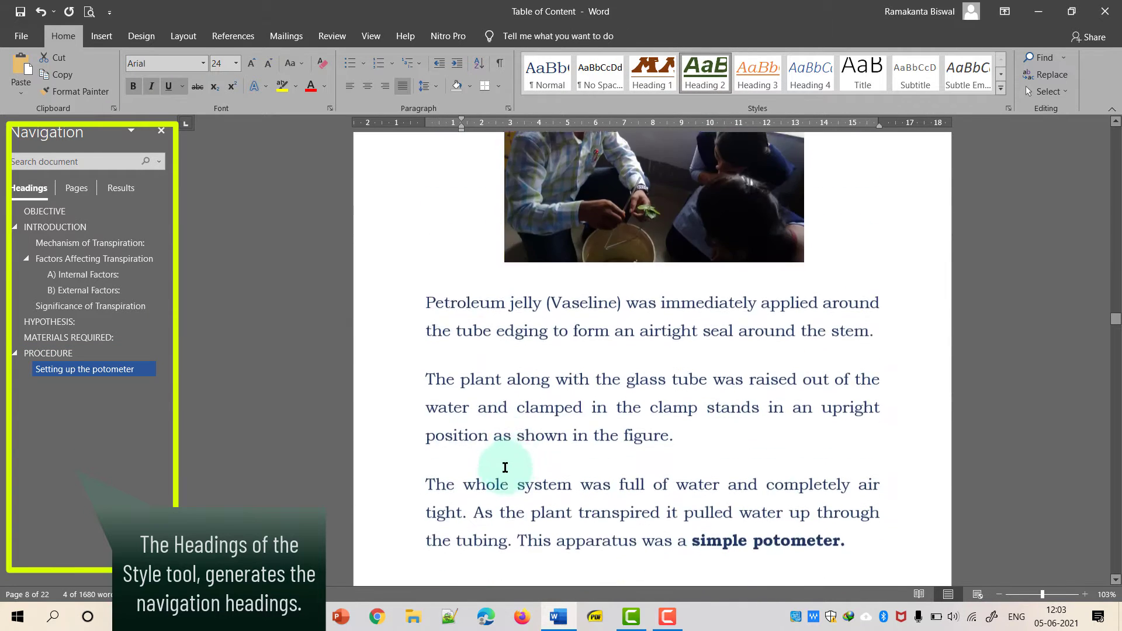
scroll(489, 460, "down", 6)
left_click(405, 421)
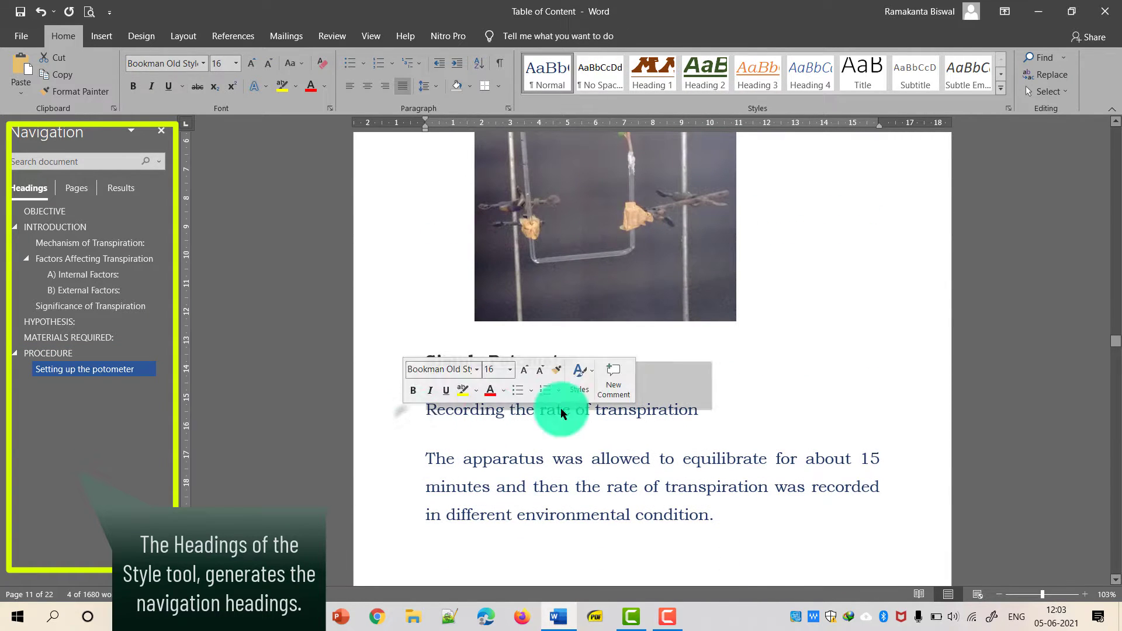
left_click(707, 82)
scroll(643, 351, "down", 3)
scroll(603, 365, "down", 8)
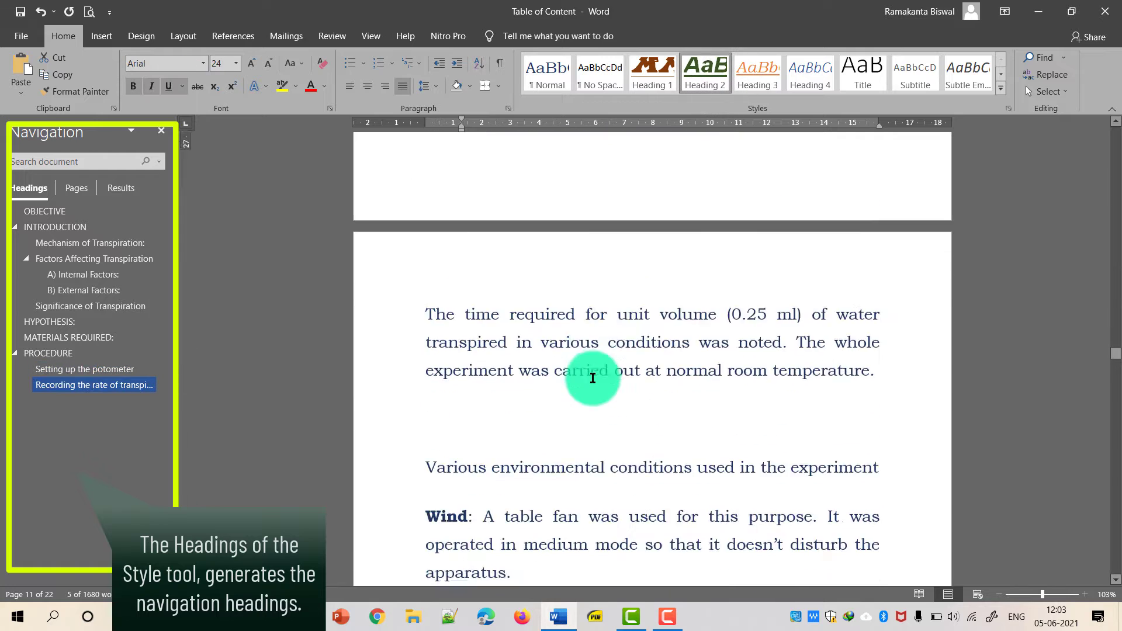
left_click(408, 300)
left_click(706, 73)
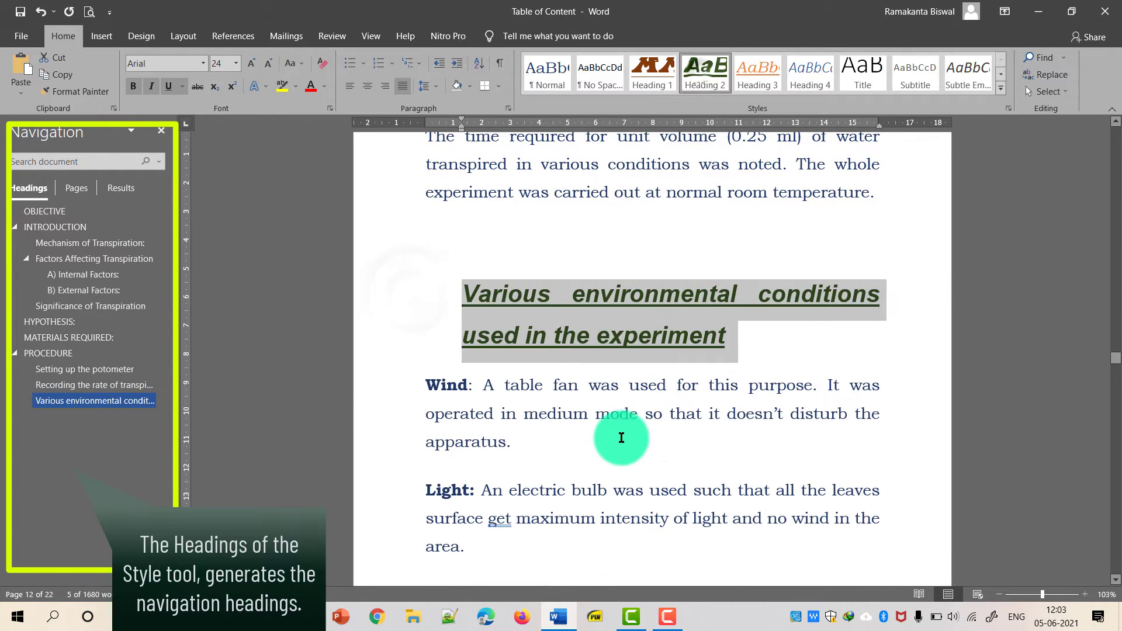
Apply the Heading 1 style to the "OBSERVATIONS" and "RESULT:" titles.
scroll(619, 436, "down", 6)
scroll(583, 469, "down", 15)
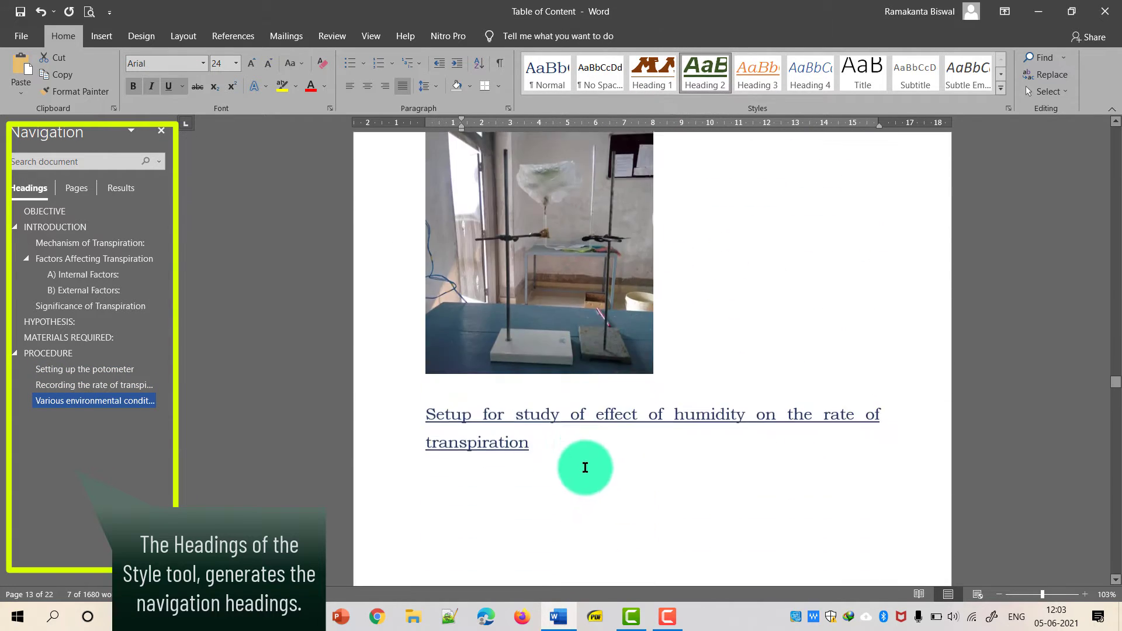
scroll(565, 460, "down", 12)
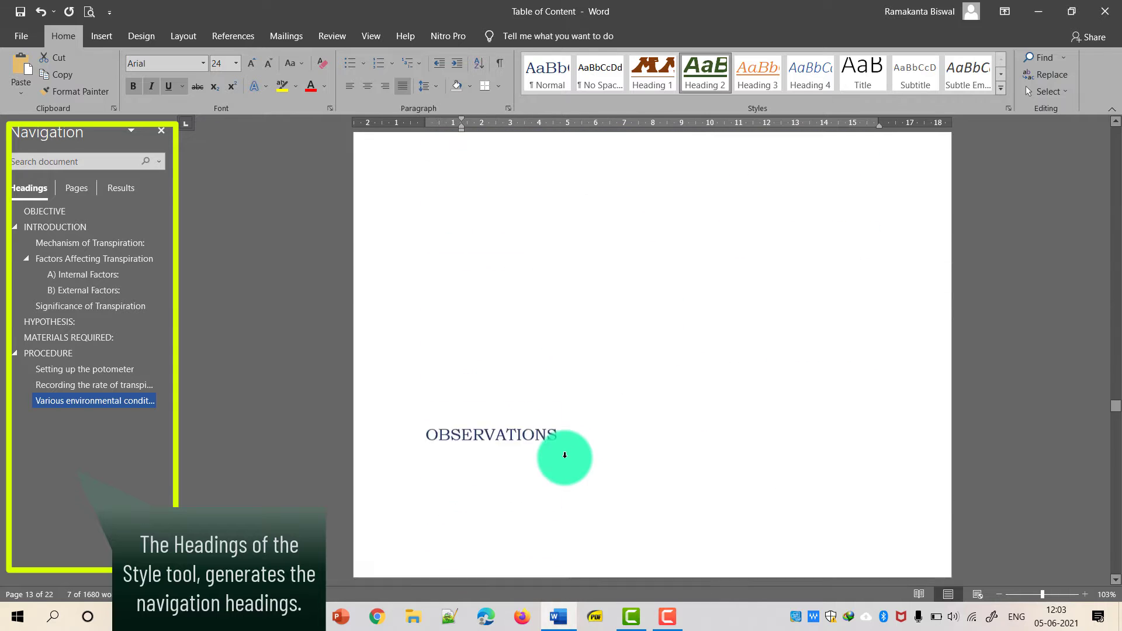
left_click(391, 232)
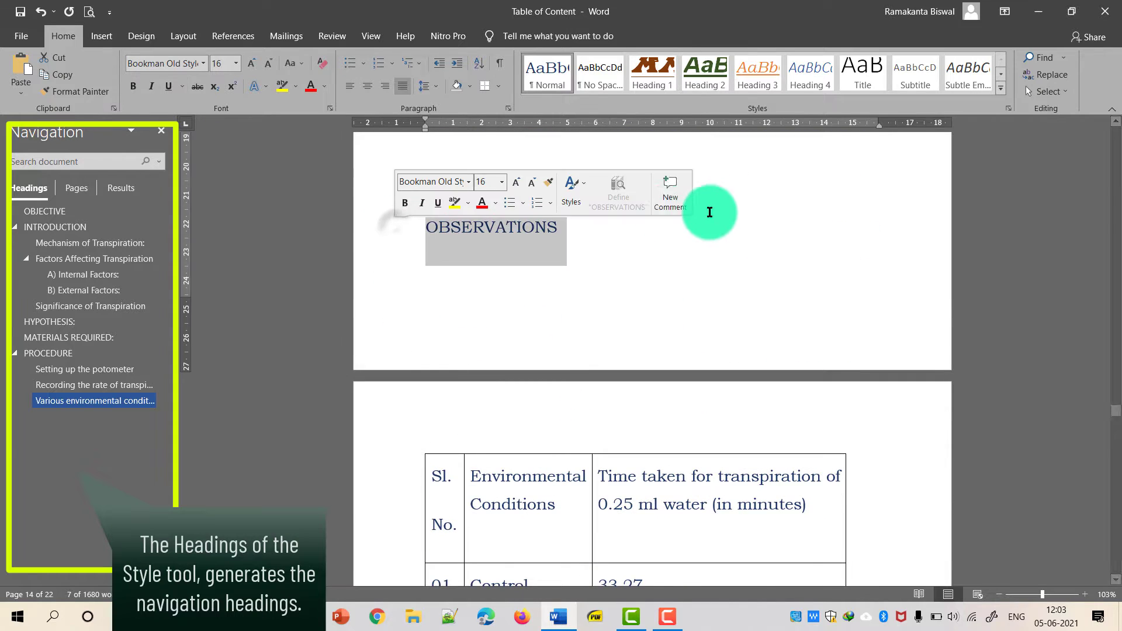
left_click(653, 73)
scroll(544, 380, "down", 5)
scroll(542, 384, "down", 10)
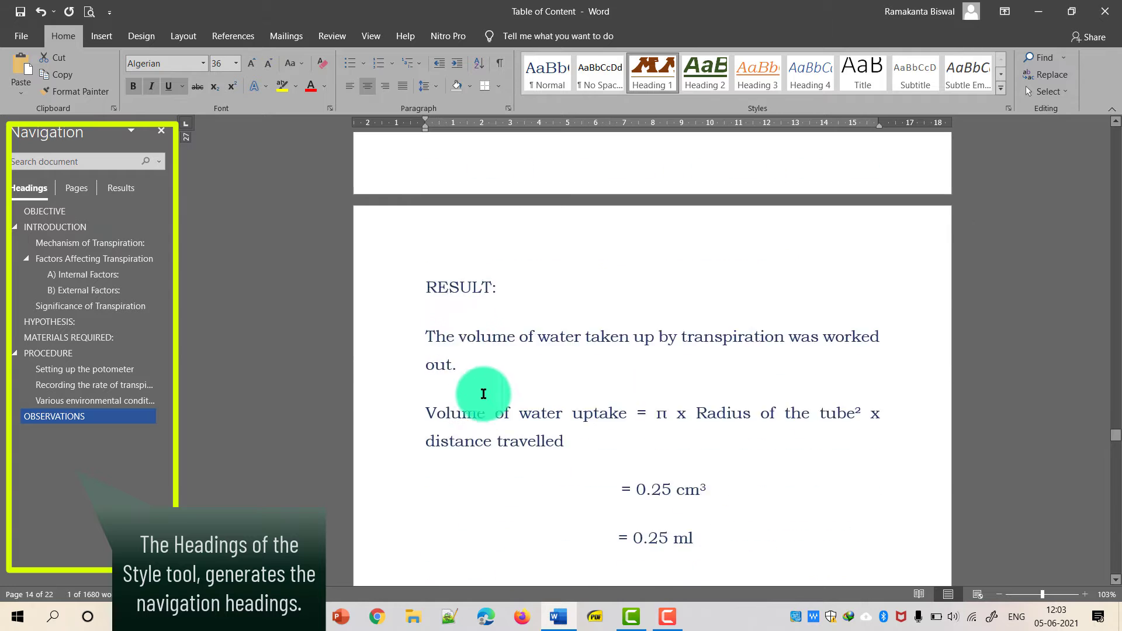
left_click(393, 240)
left_click(666, 79)
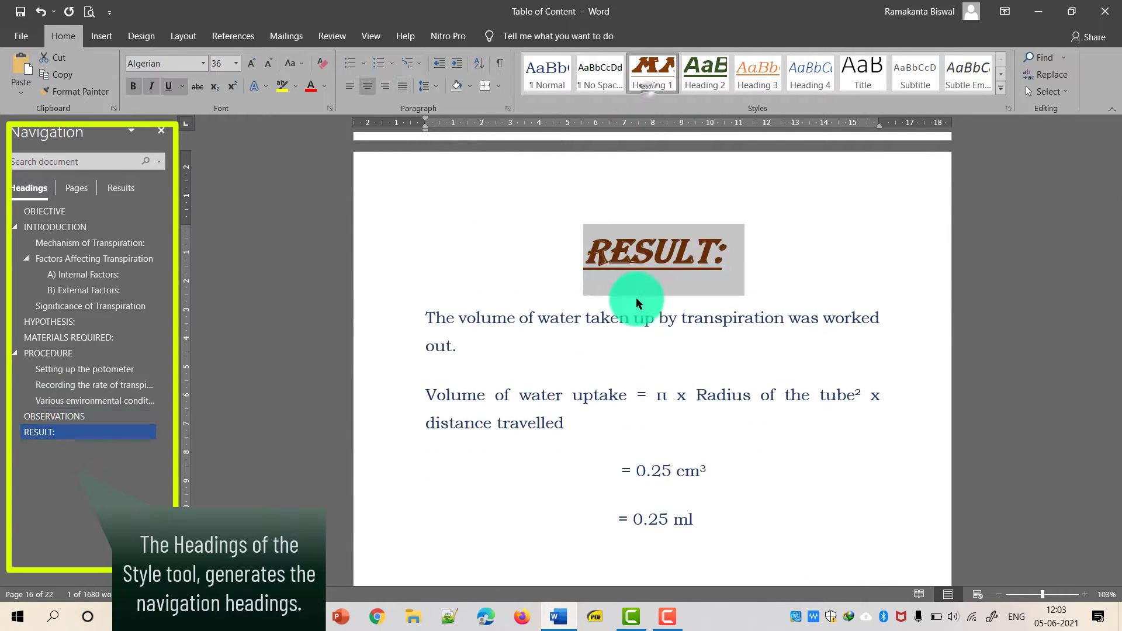
Apply the Heading 1 style to the "ANALYSIS:" and "LIMITATIONS:" titles.
scroll(649, 464, "down", 8)
scroll(654, 466, "down", 10)
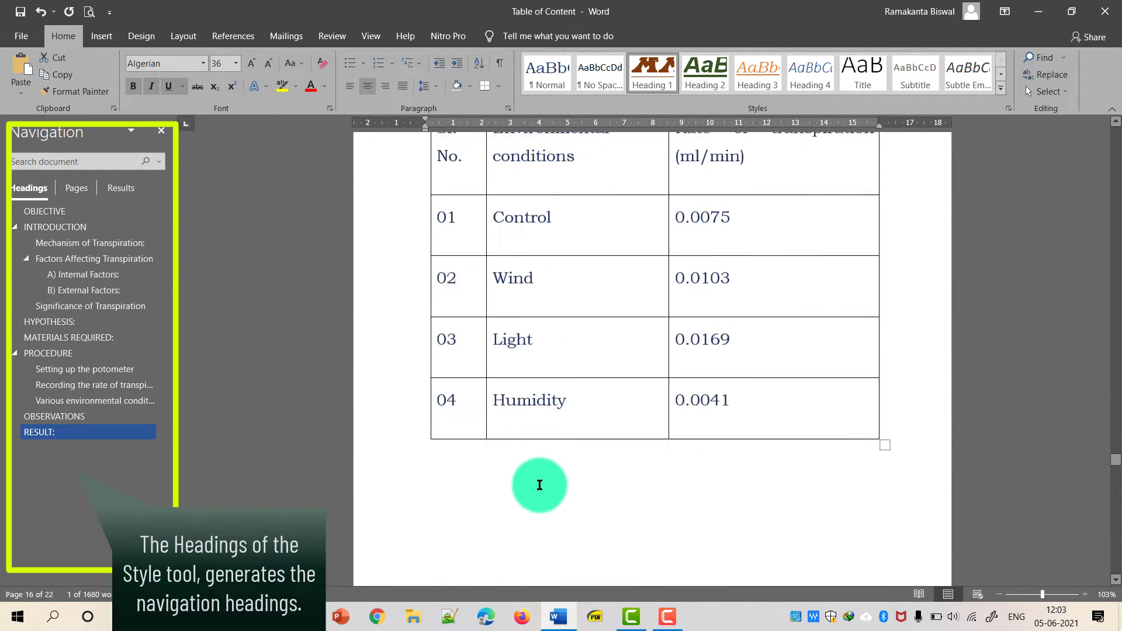
scroll(493, 493, "down", 3)
left_click(400, 268)
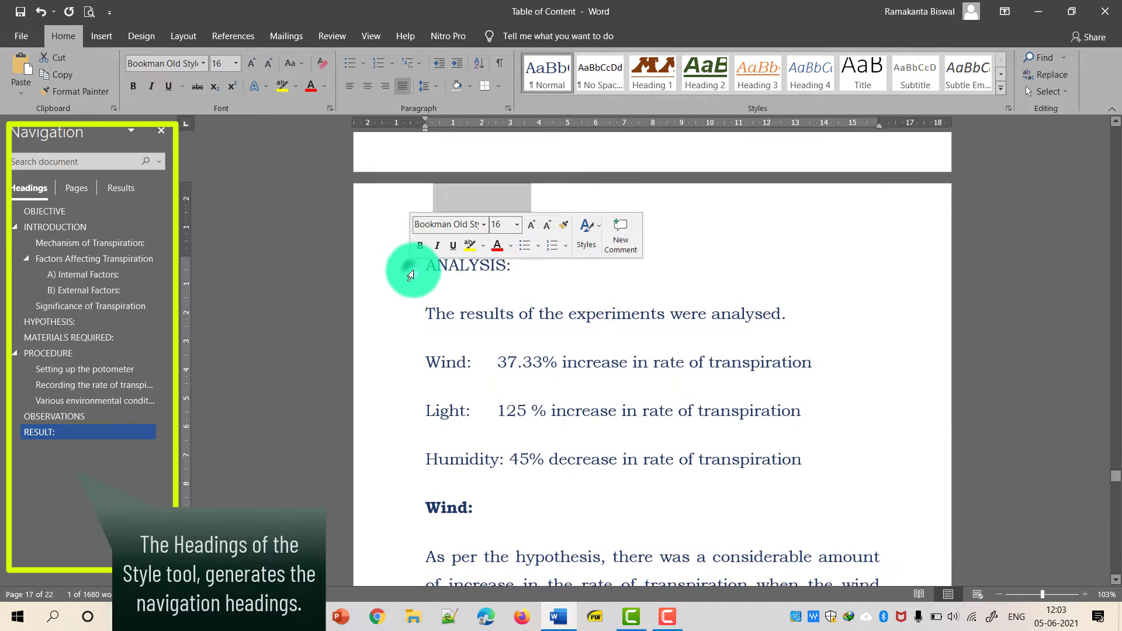
left_click(651, 79)
scroll(664, 526, "down", 12)
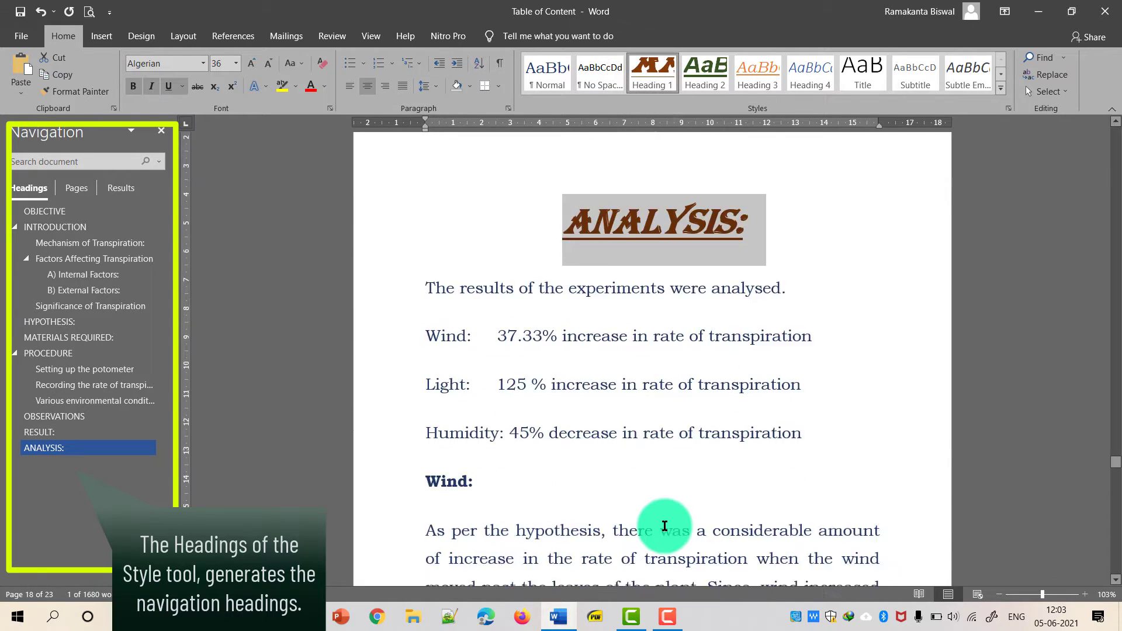
scroll(558, 523, "down", 15)
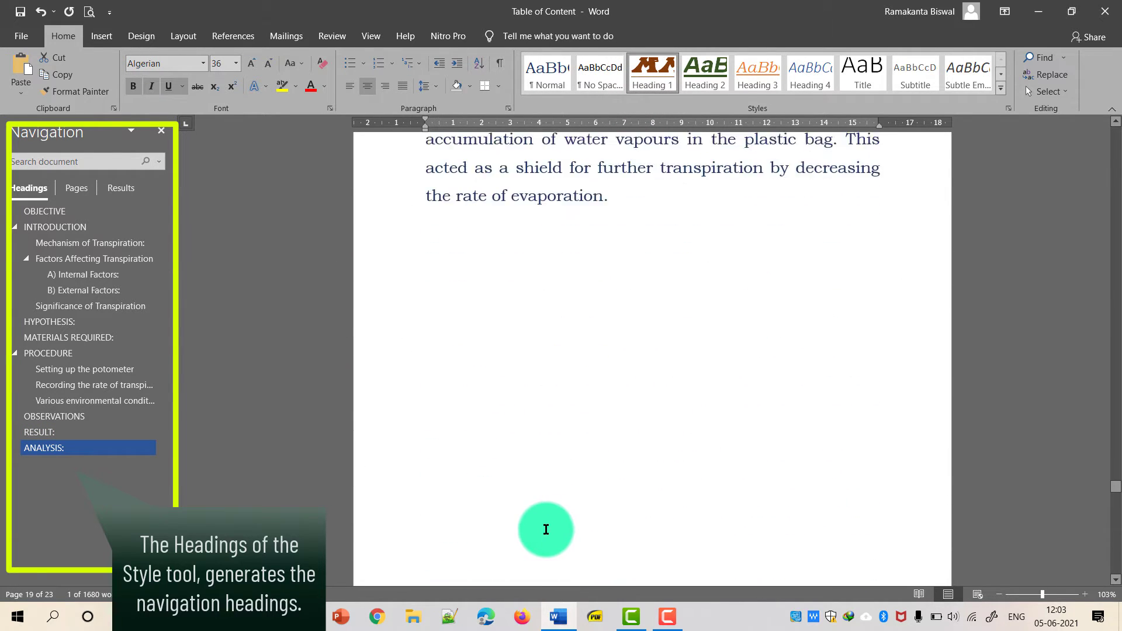
scroll(361, 415, "down", 1)
left_click(386, 374)
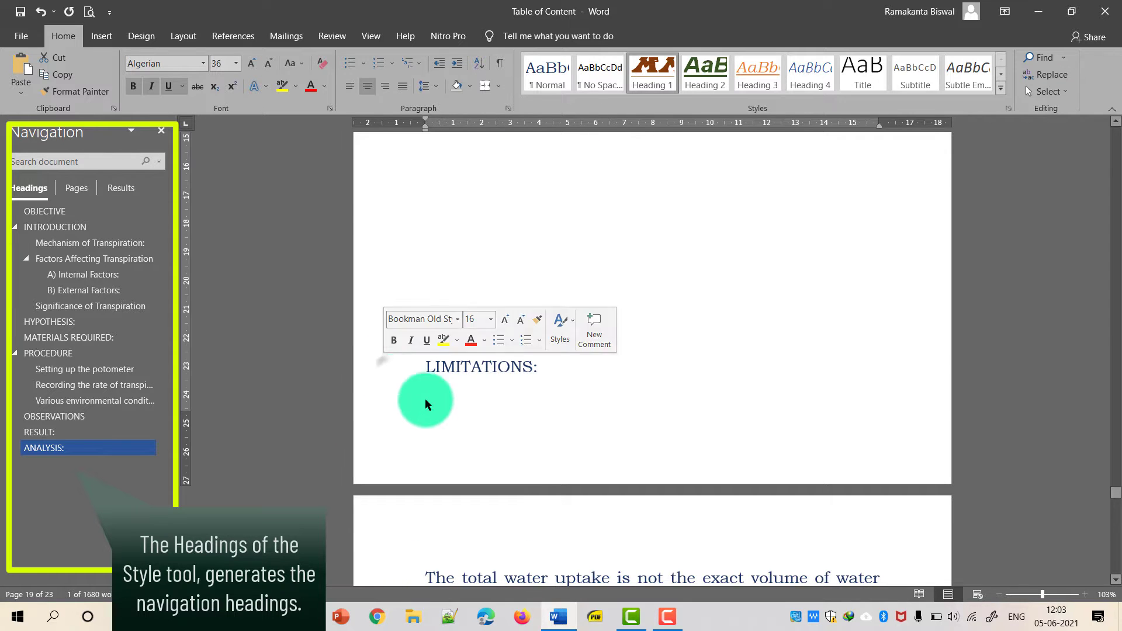
left_click(666, 71)
Apply the Heading 1 style to the "PRECAUTIONS:" and "BIBLIOGRAPHY:" titles near the end of the document.
scroll(547, 332, "down", 15)
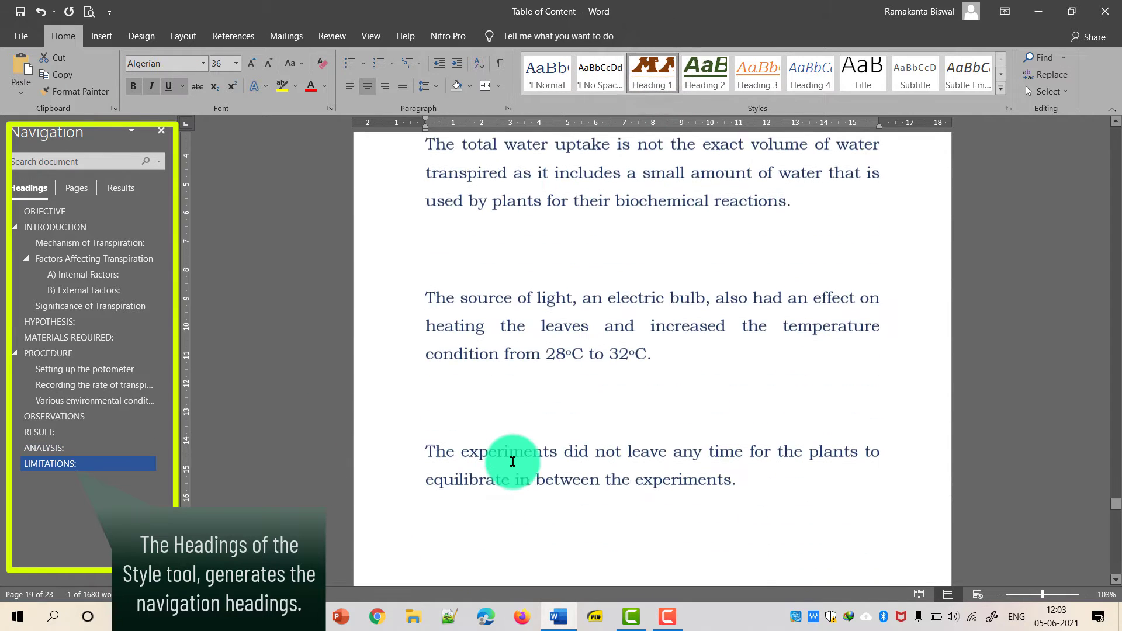
left_click(408, 191)
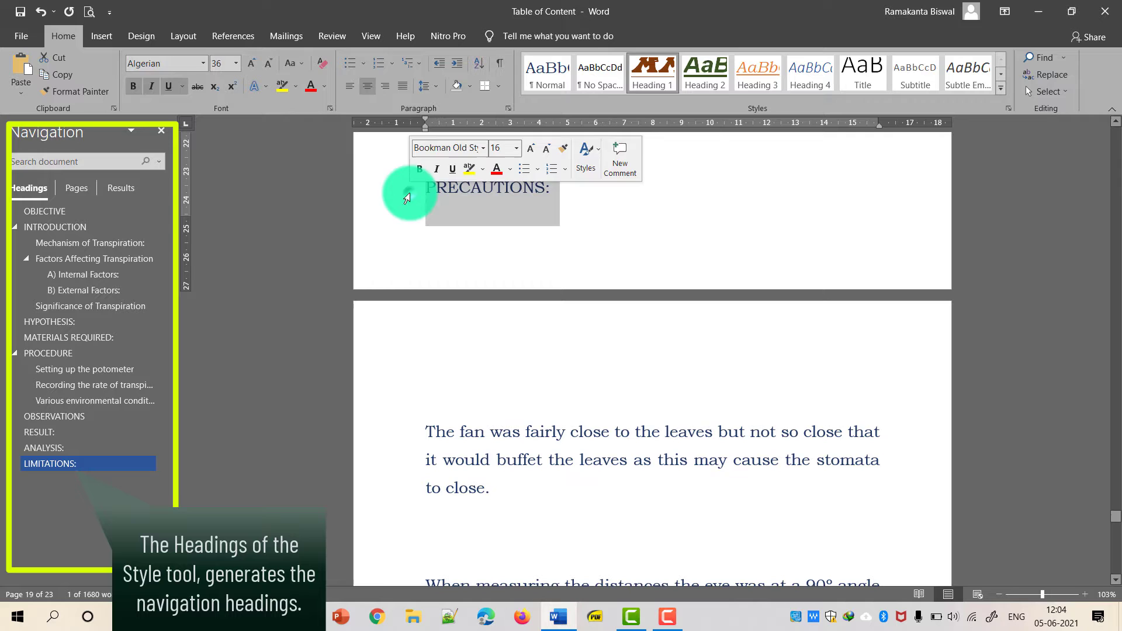
left_click(655, 69)
scroll(637, 397, "down", 12)
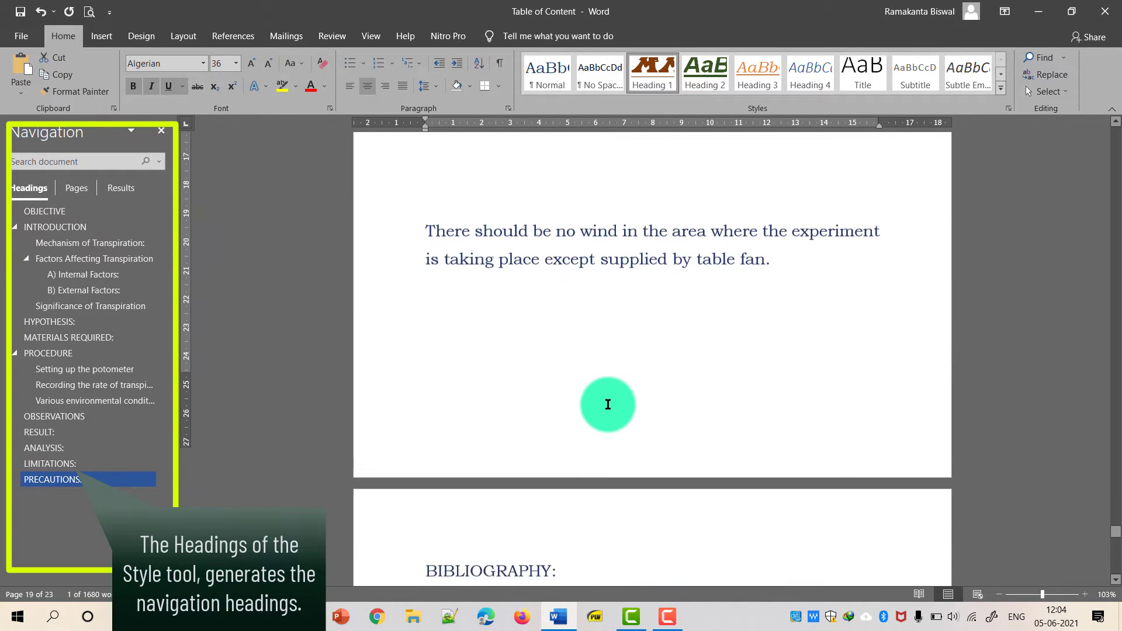
left_click(399, 334)
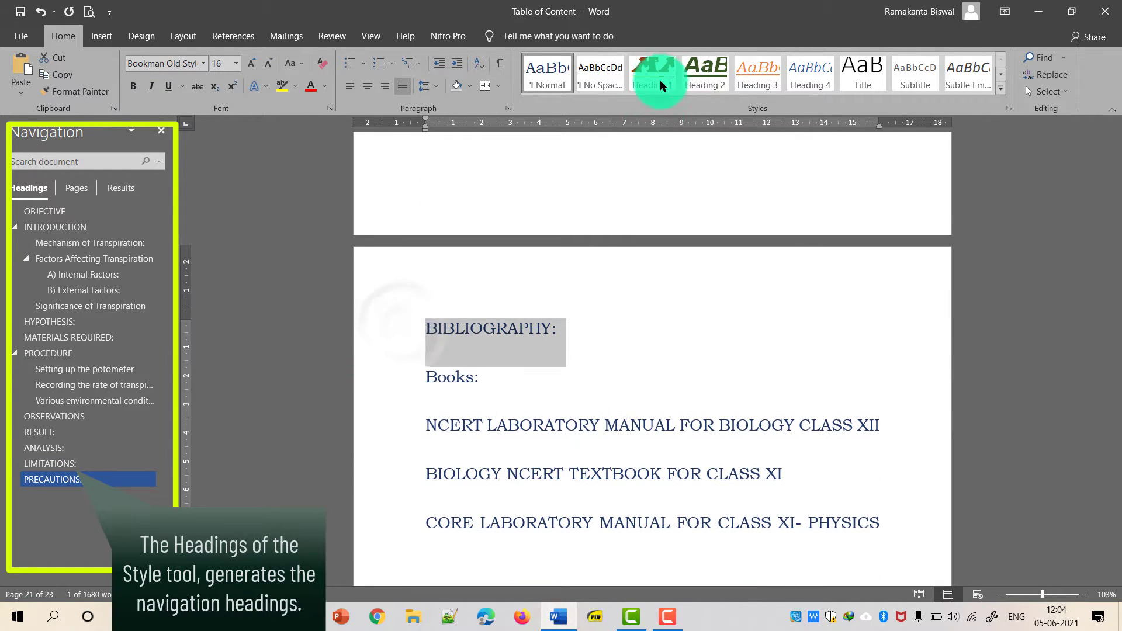
left_click(655, 74)
scroll(609, 455, "down", 6)
scroll(609, 455, "down", 5)
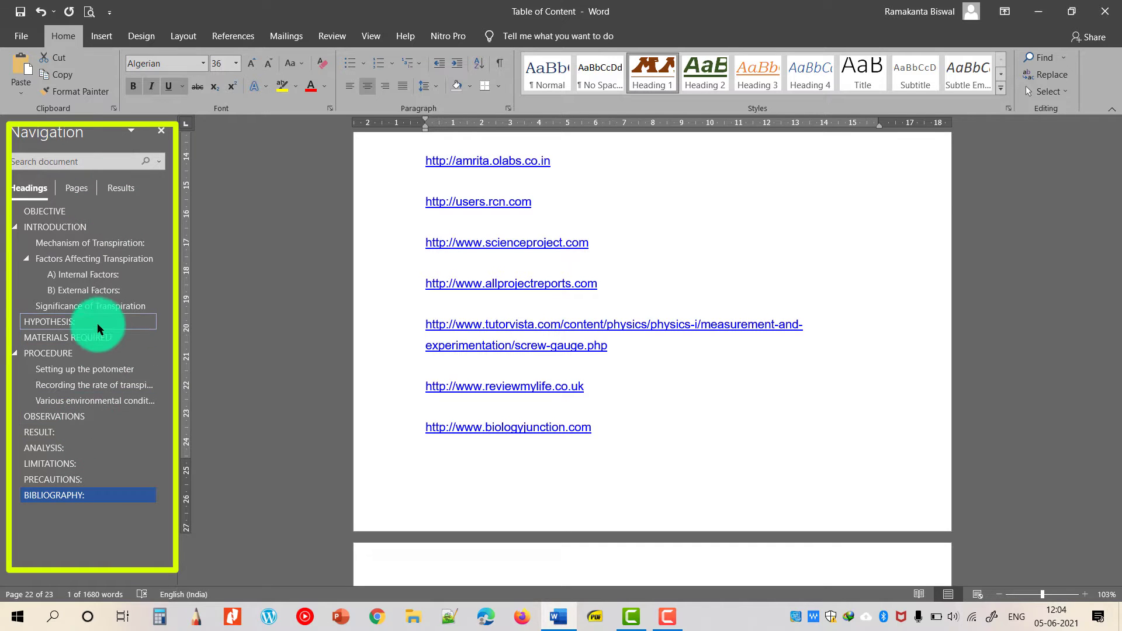
Add a blank paragraph above the OBJECTIVE title and set it to the Normal style.
left_click(85, 211)
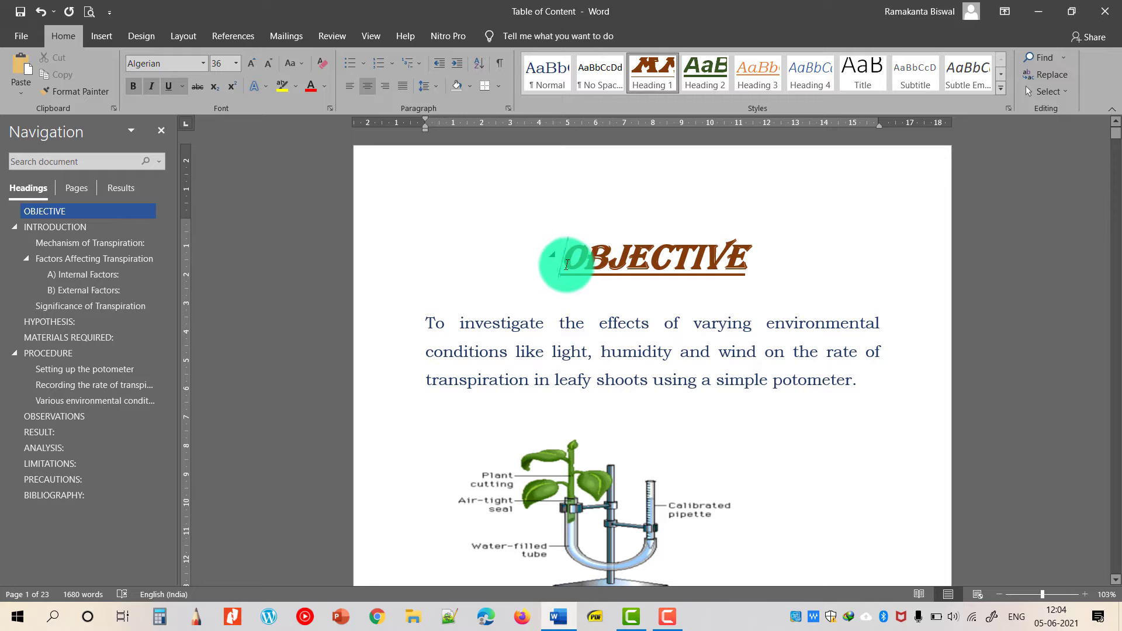
key("Return")
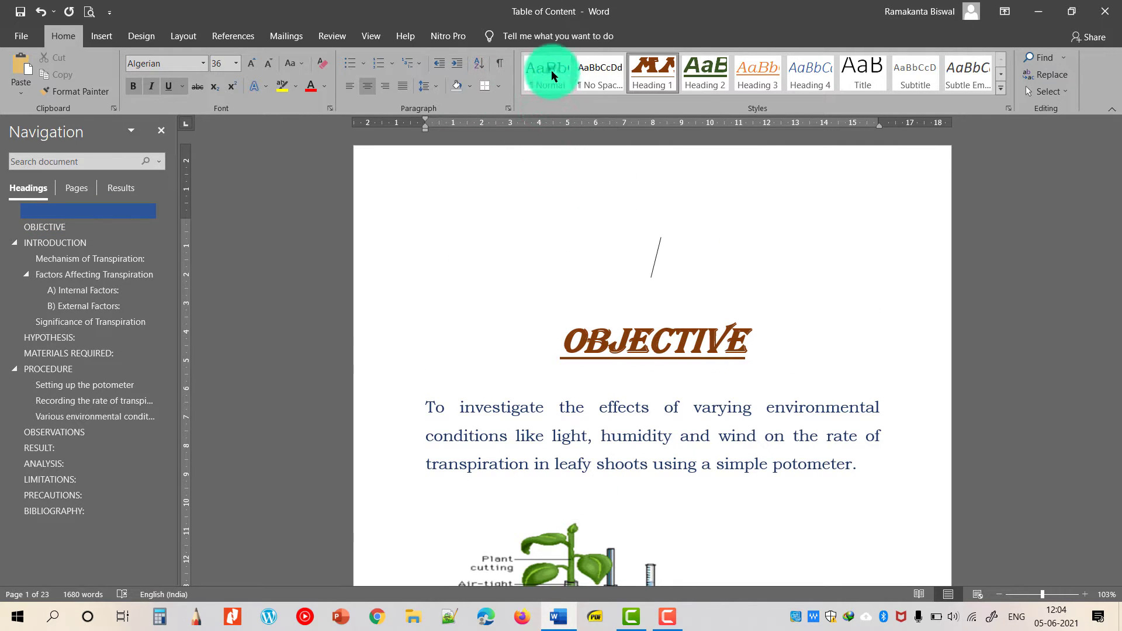
left_click(550, 87)
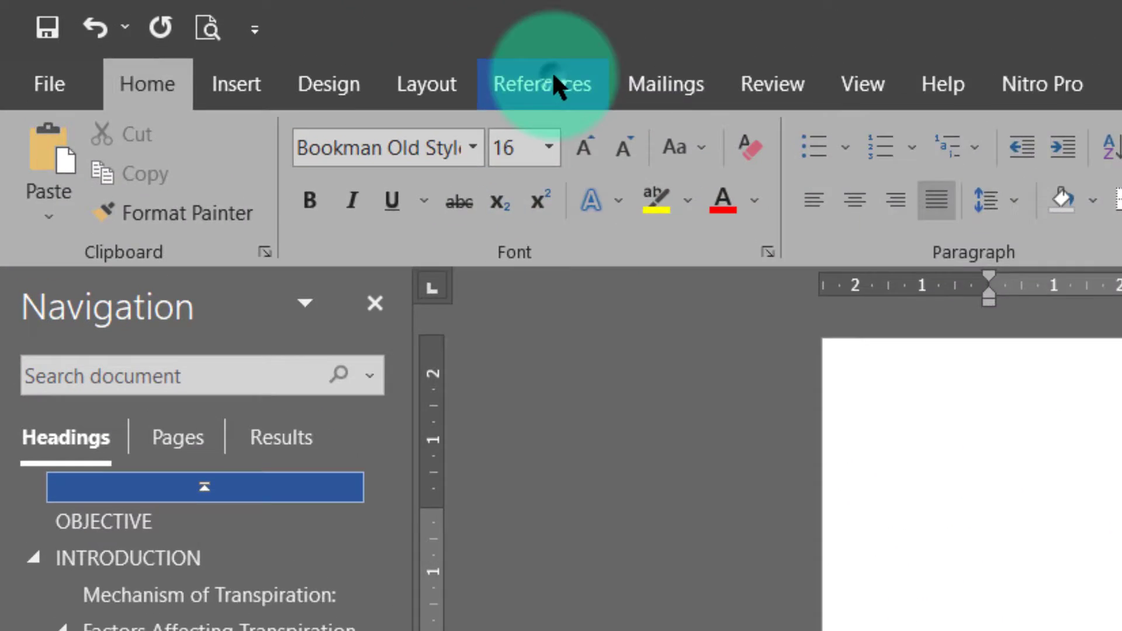
Insert an Automatic Table 1 table of contents in the blank paragraph above the OBJECTIVE title.
left_click(235, 37)
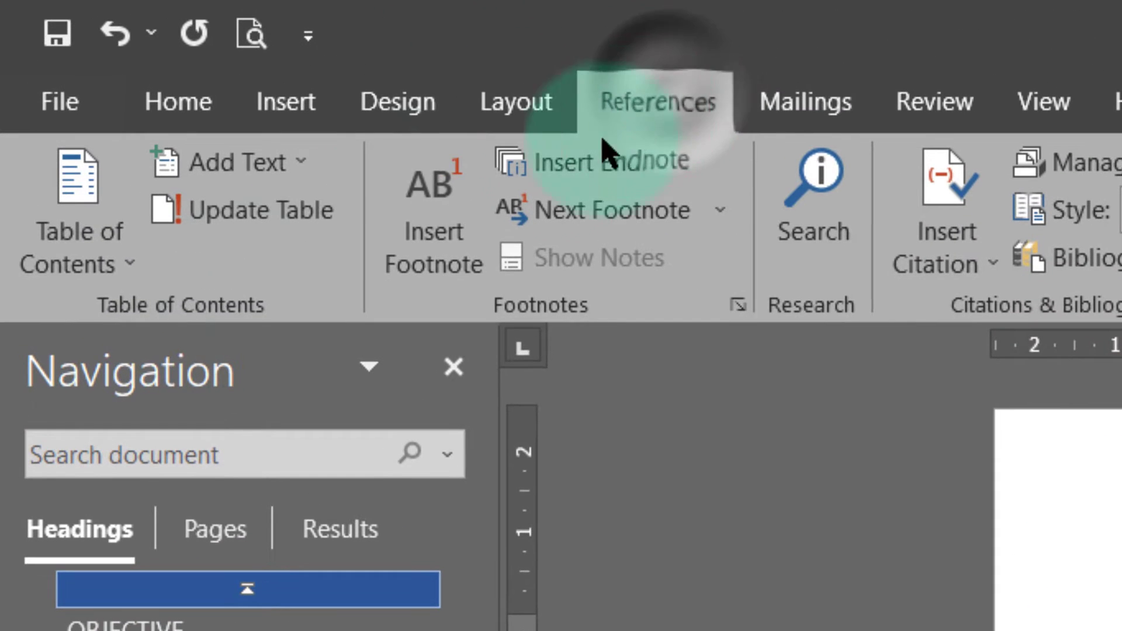
left_click(120, 225)
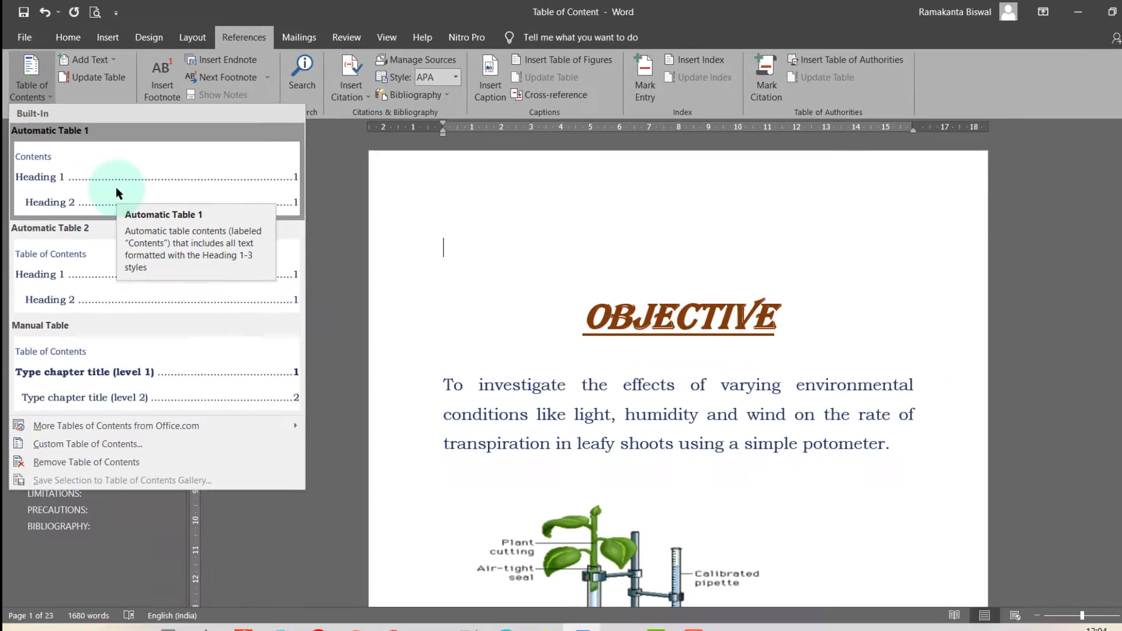
left_click(110, 180)
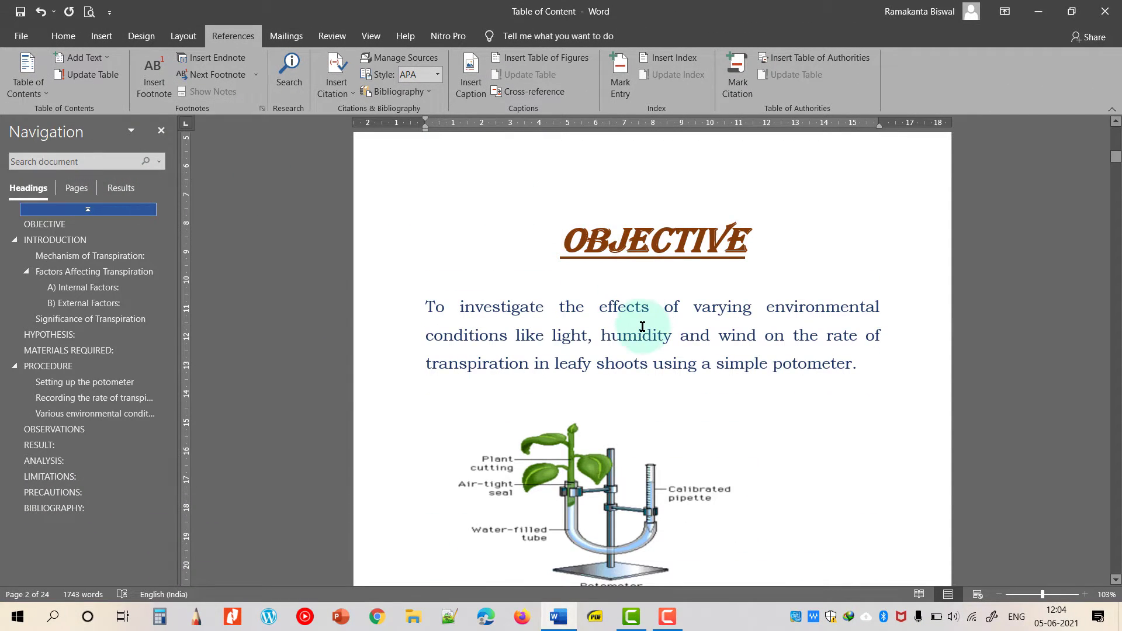
Review the table of contents and compare the OBJECTIVE entry's page number with the title's actual page.
scroll(666, 341, "up", 15)
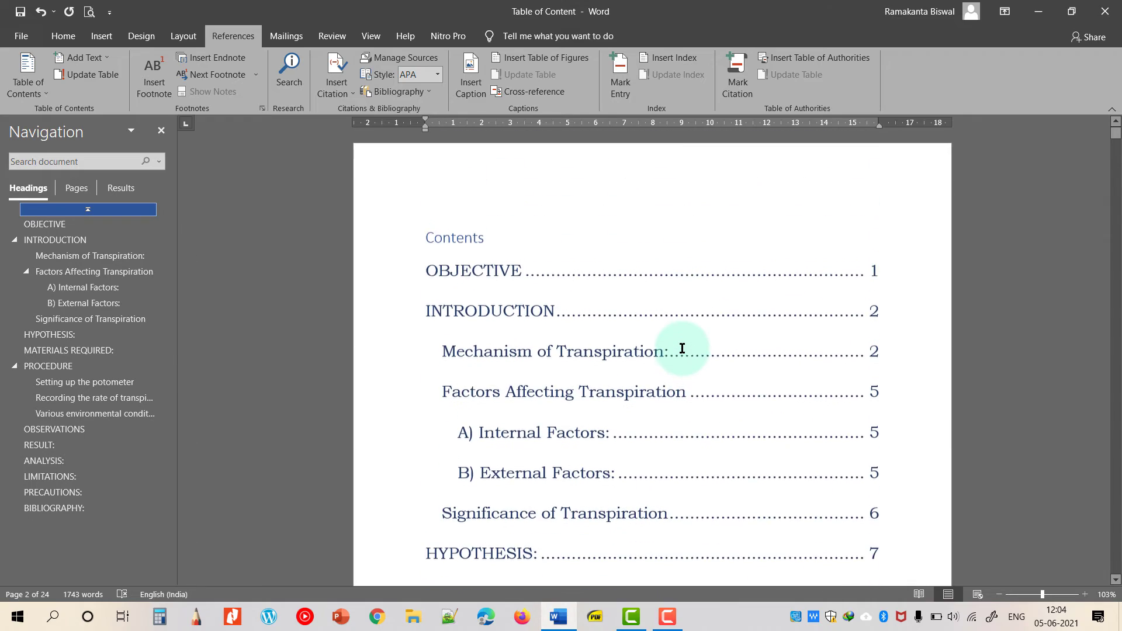
scroll(681, 348, "down", 5)
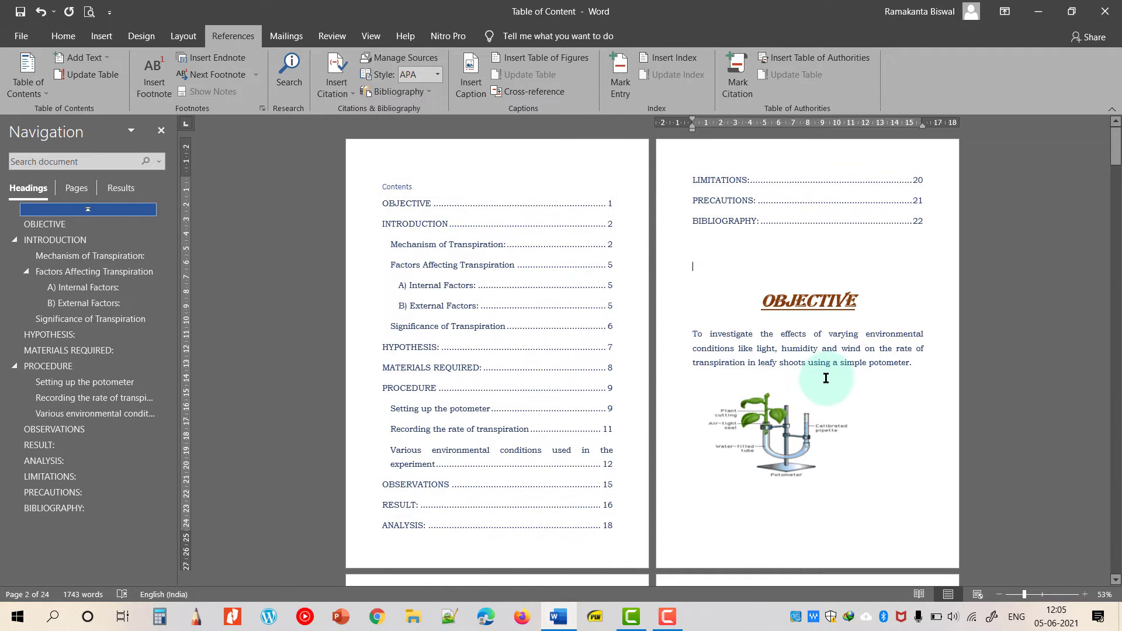
scroll(750, 389, "up", 1)
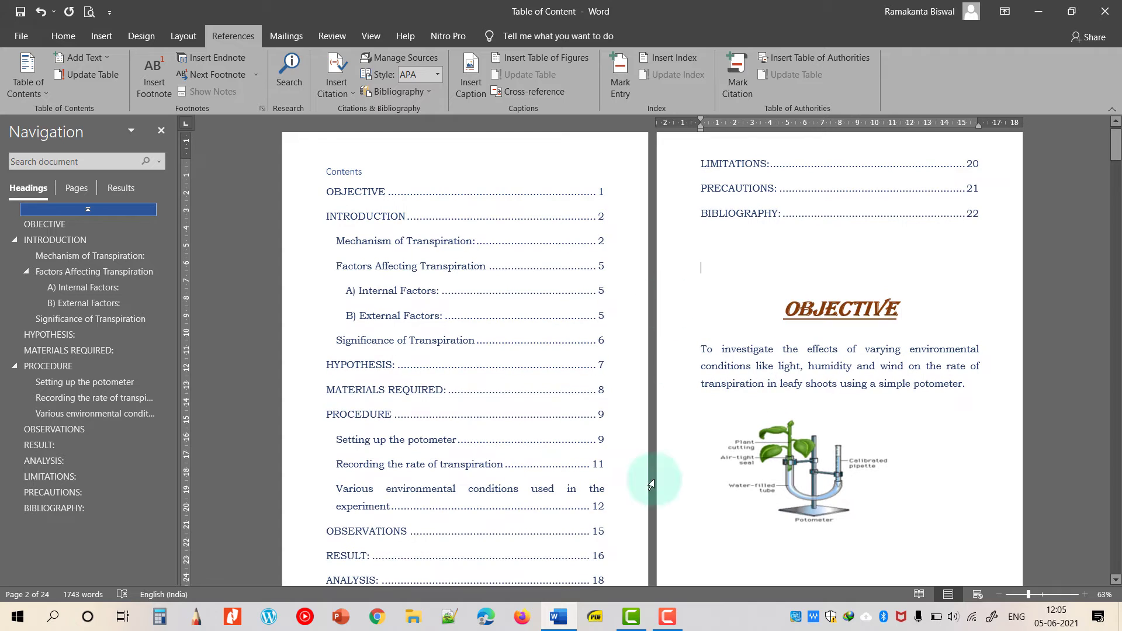
left_click(828, 305)
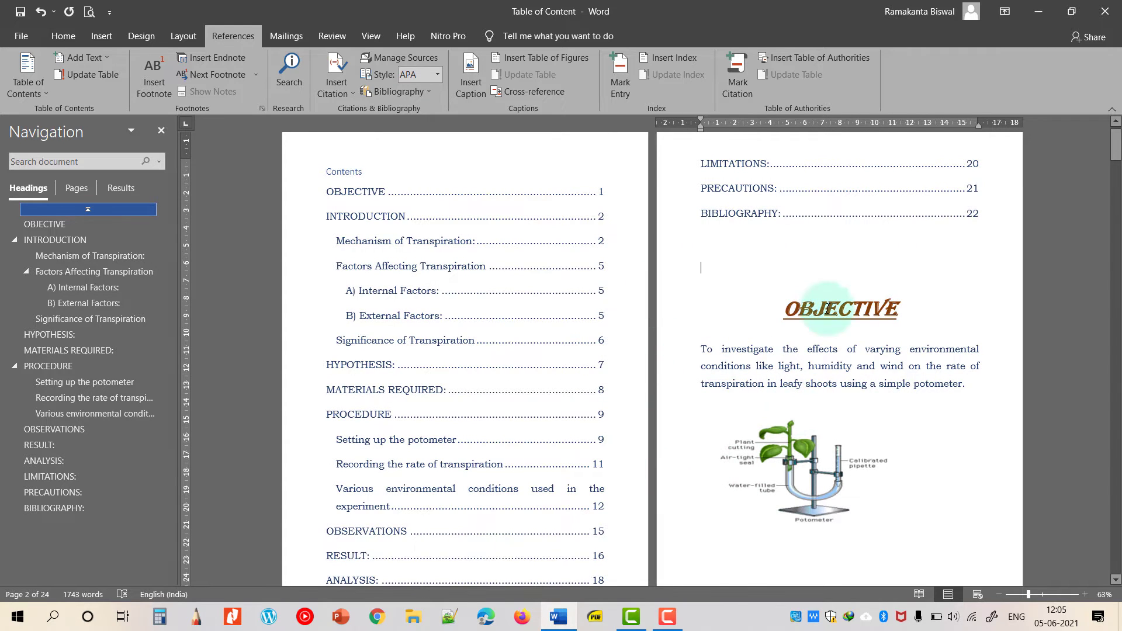
double_click(830, 309)
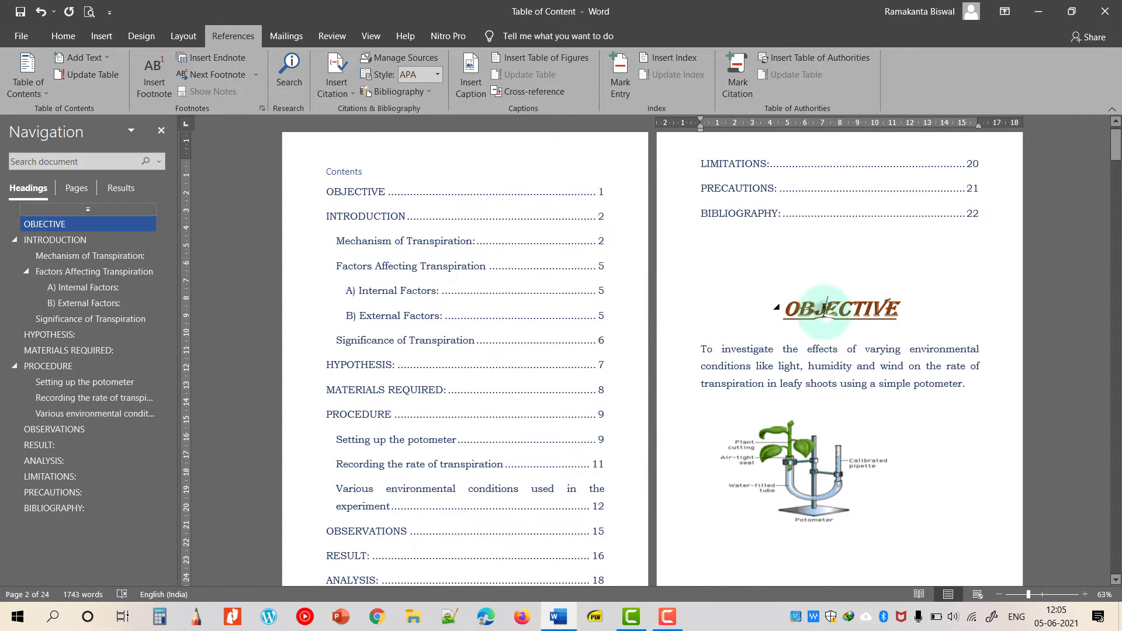
left_click(848, 369)
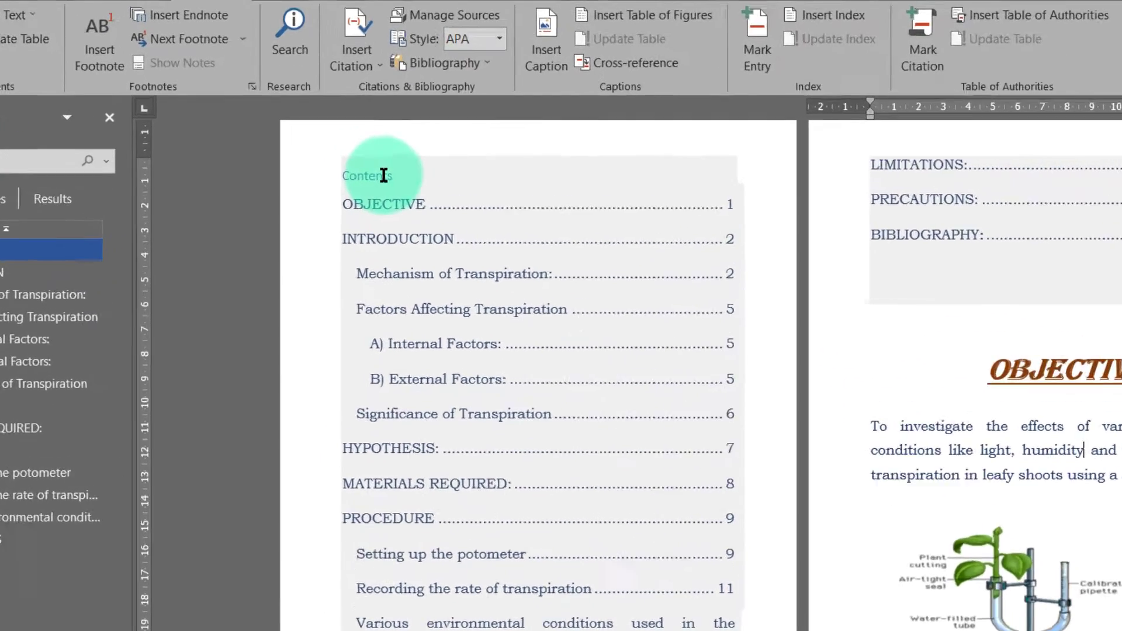
Update the table of contents, choosing the option to update page numbers only.
left_click(383, 169)
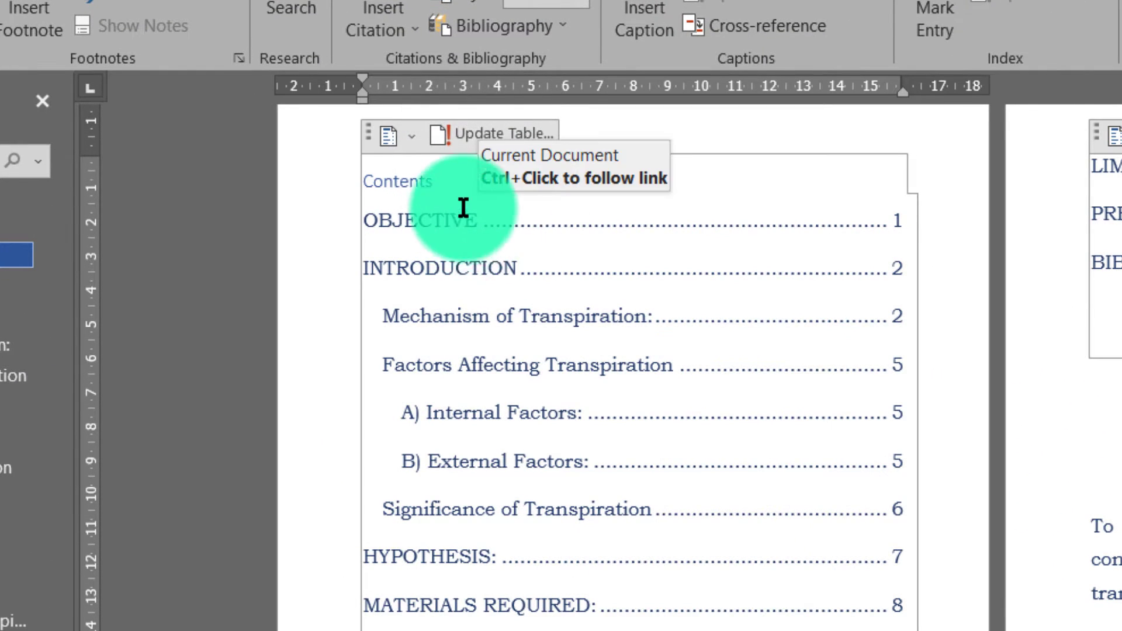
scroll(491, 234, "up", 1)
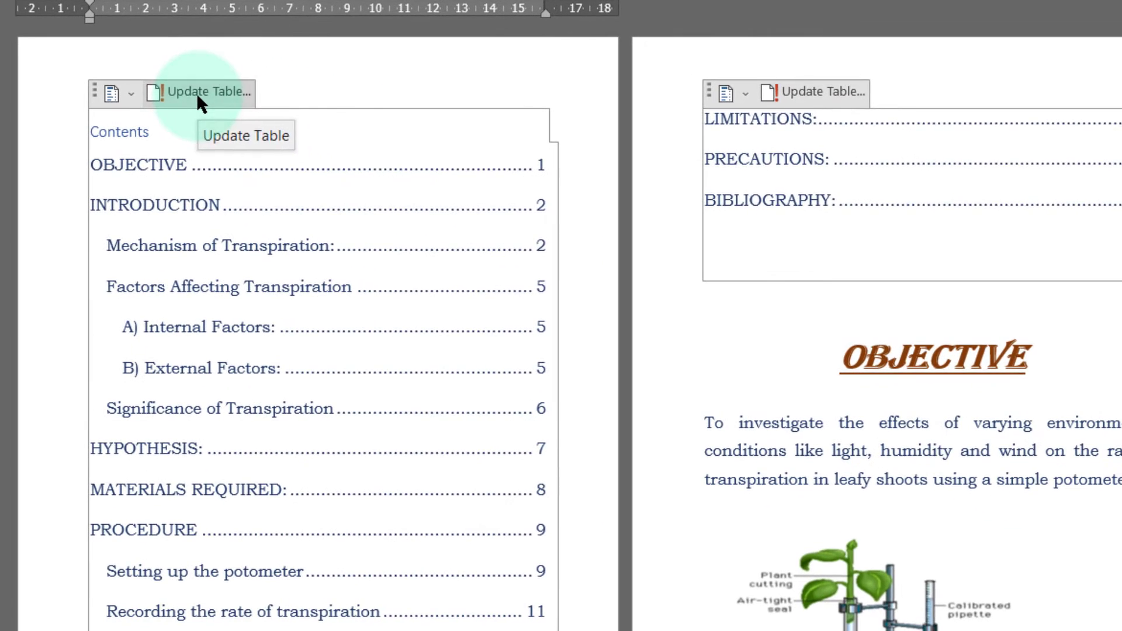
left_click(489, 186)
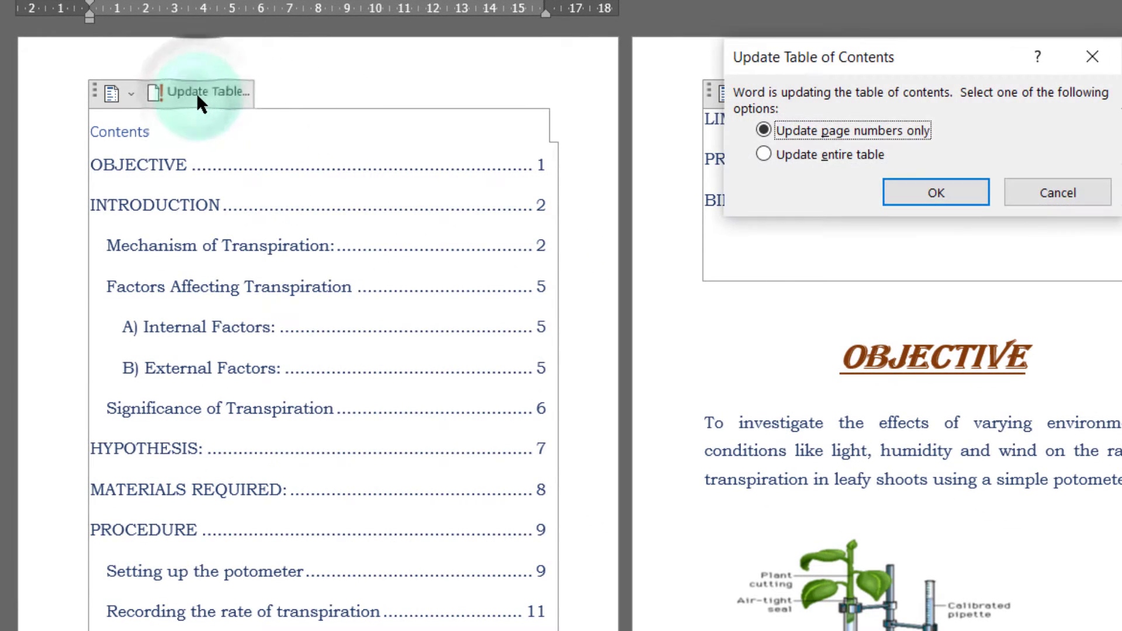
left_click_drag(905, 69, 587, 204)
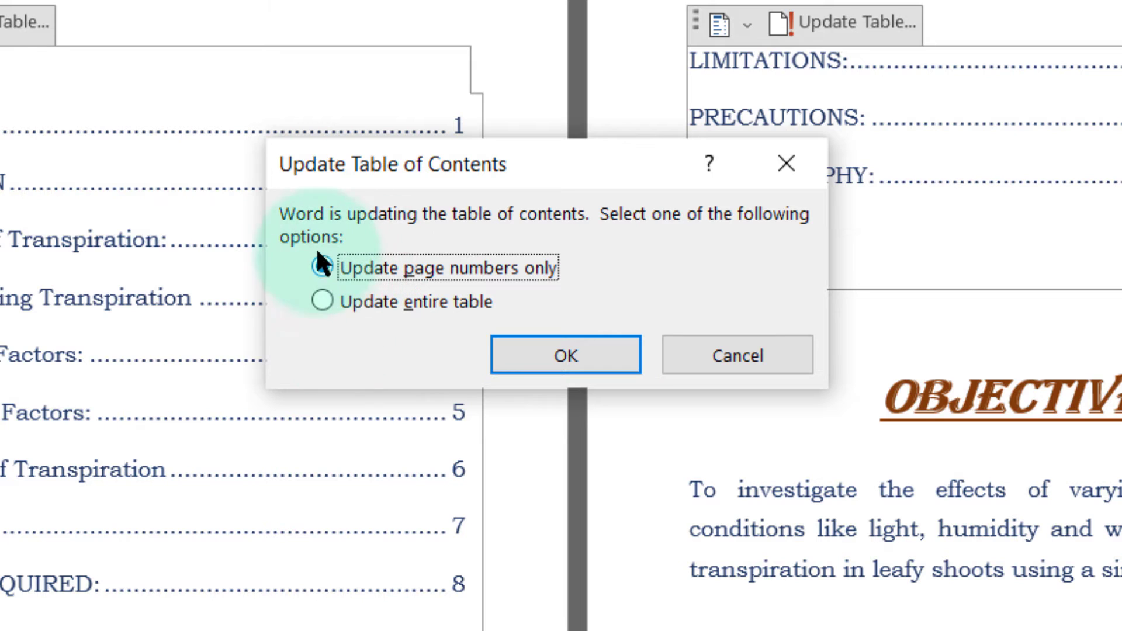
left_click(284, 211)
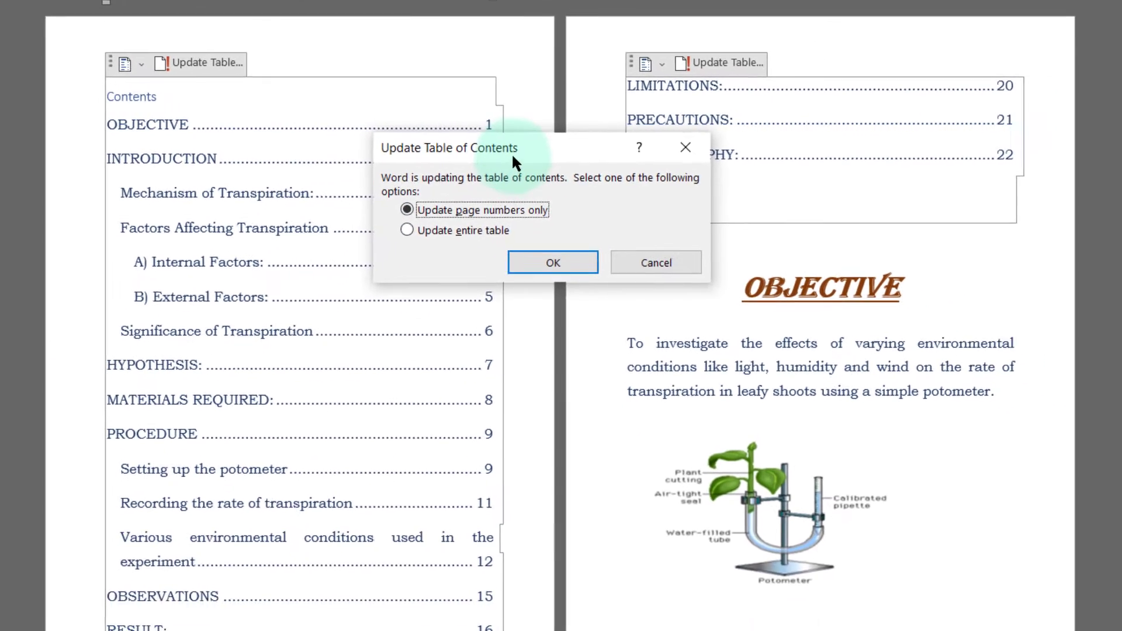
left_click_drag(513, 153, 727, 51)
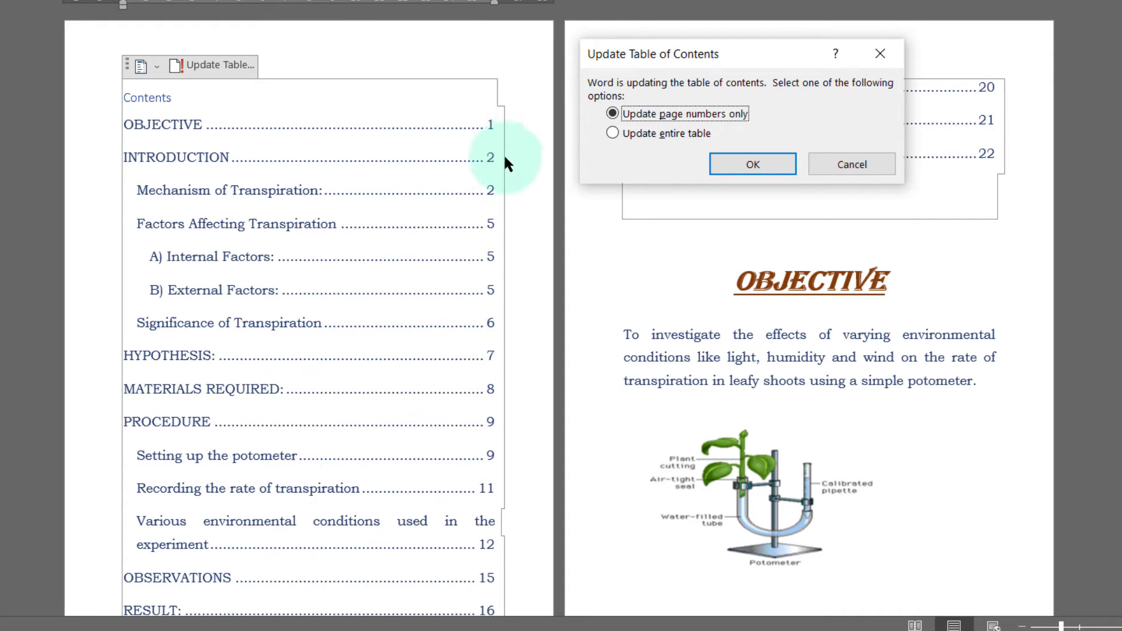
left_click(731, 166)
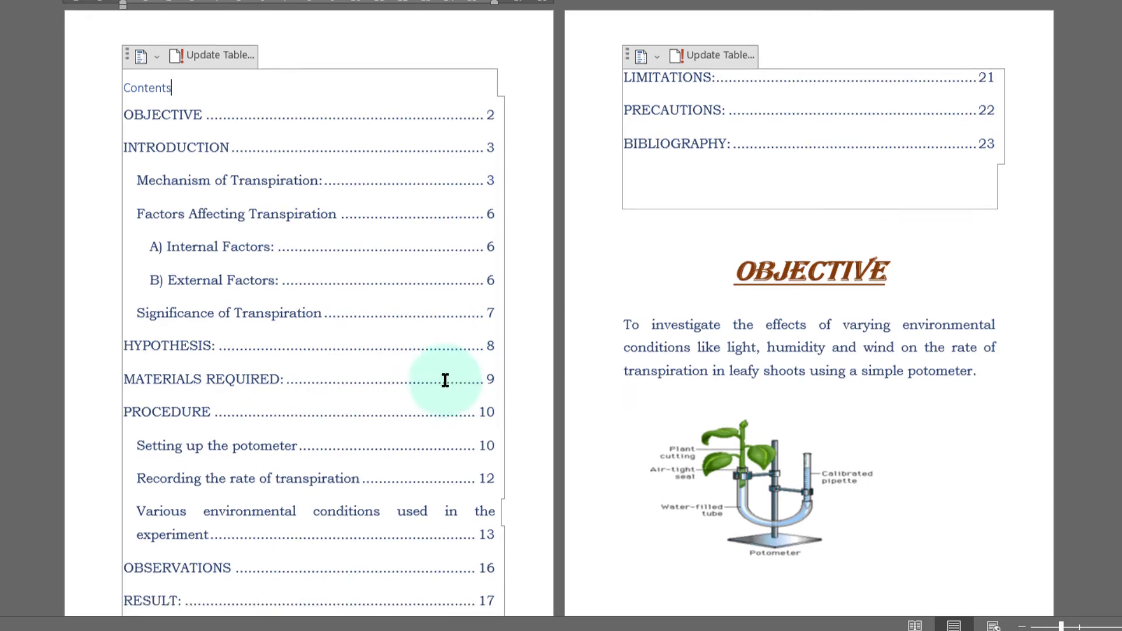
Replace the OBJECTIVE title after the table of contents with "AIM OF THE PROJECT".
scroll(710, 381, "down", 5)
scroll(713, 380, "up", 3)
scroll(712, 380, "down", 3)
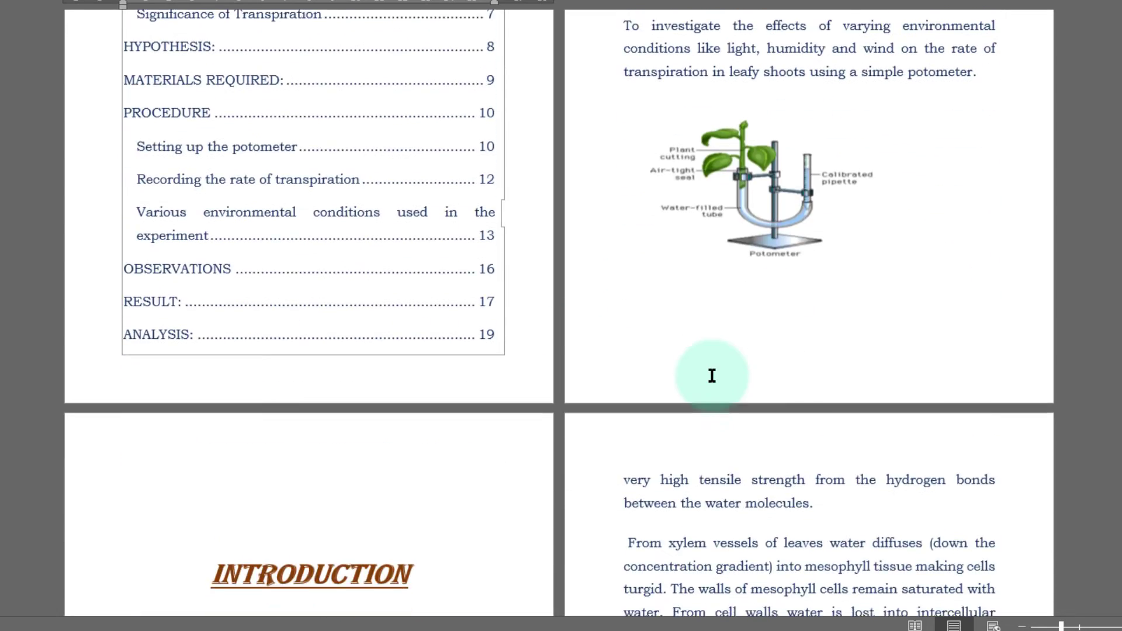
scroll(713, 376, "up", 5)
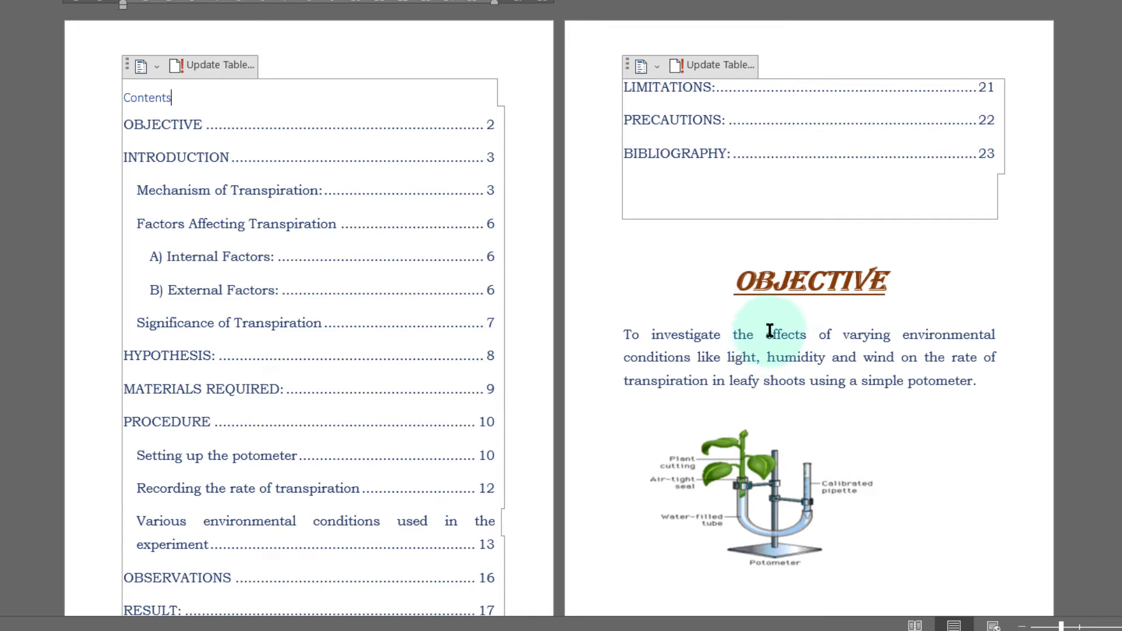
left_click(738, 280)
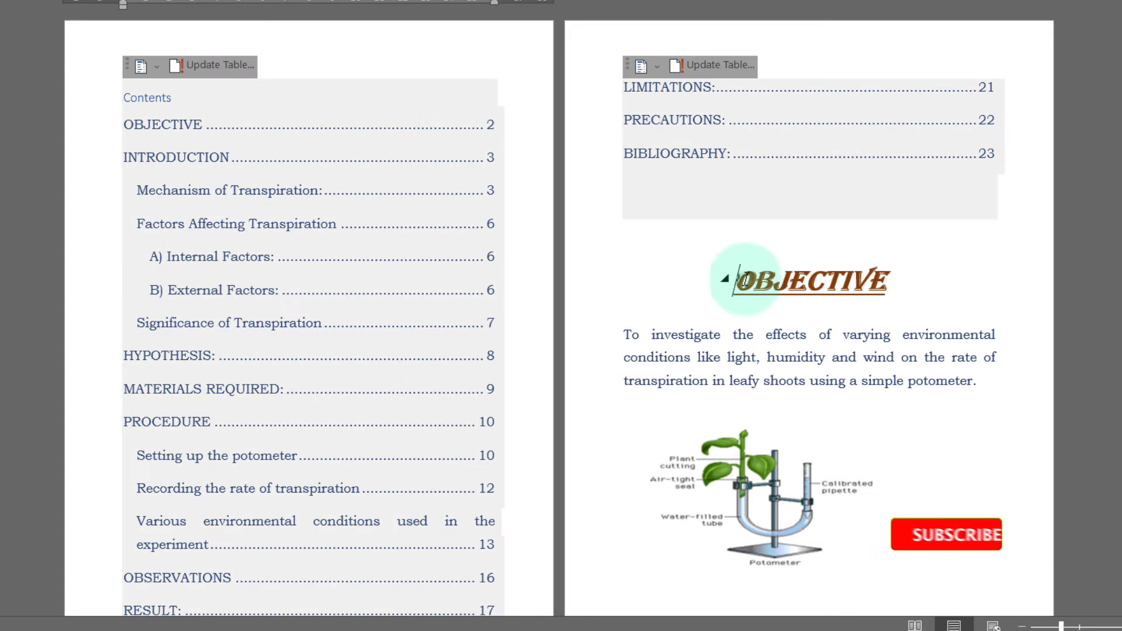
triple_click(886, 283)
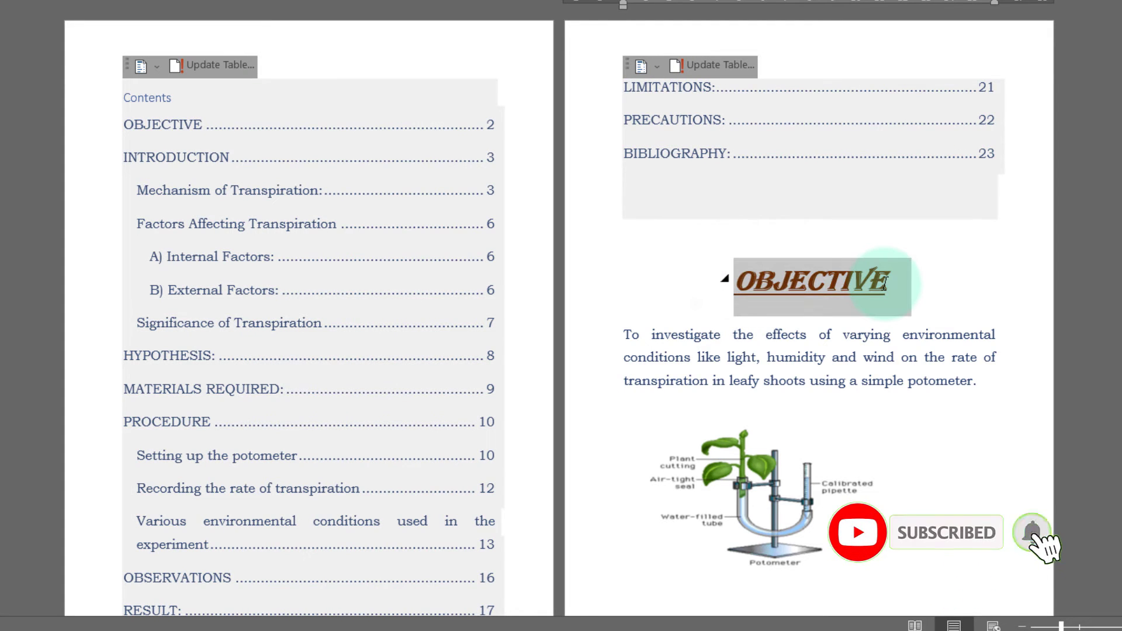
key("BackSpace")
type("AIM")
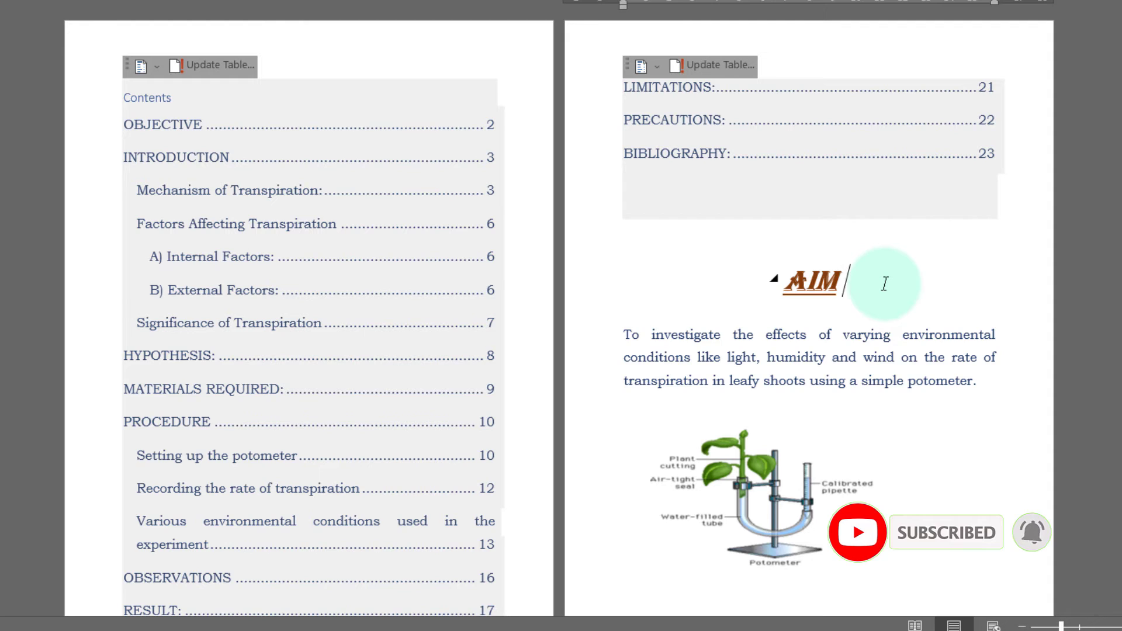
type(" OF THE PROJECT")
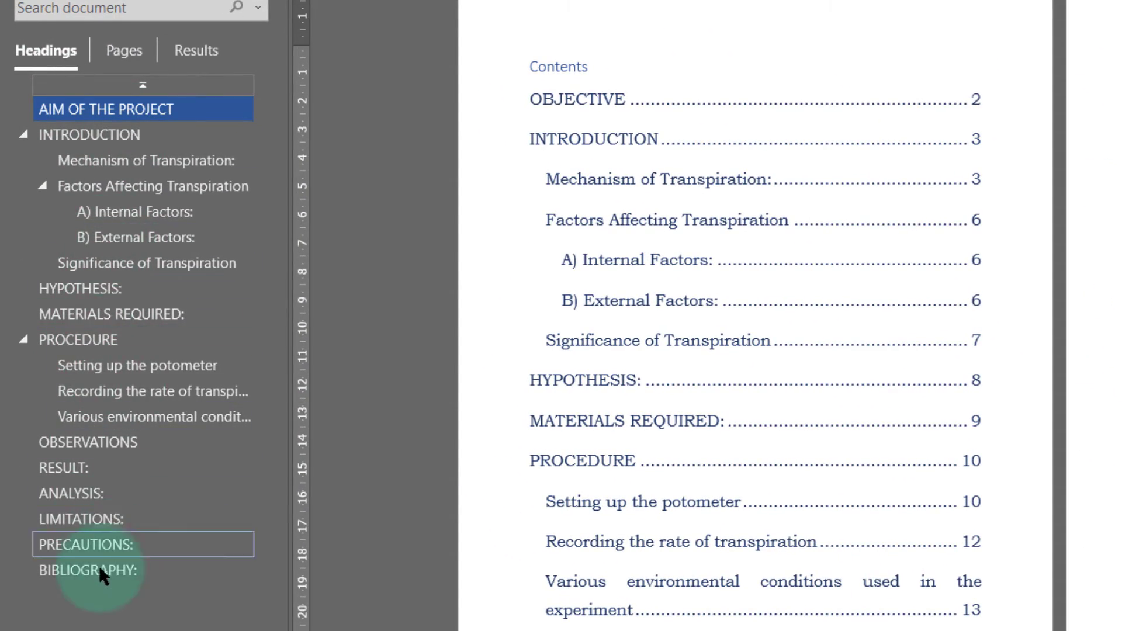
Replace the "BIBLIOGRAPHY:" title near the end of the document with "REFERENCES".
left_click(101, 570)
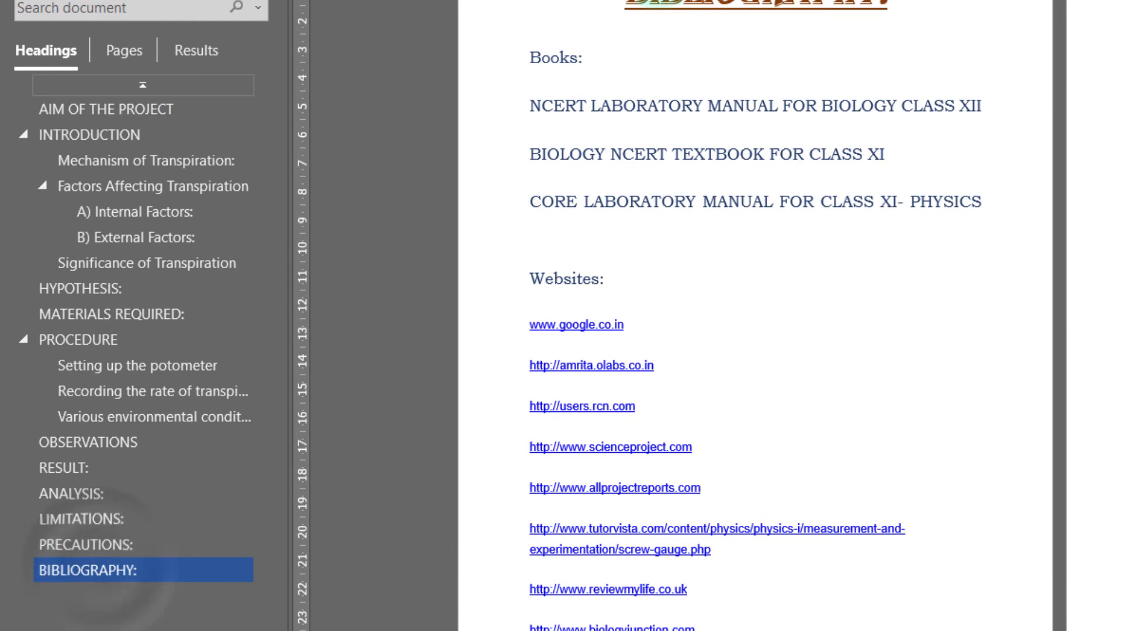
scroll(666, 29, "up", 2)
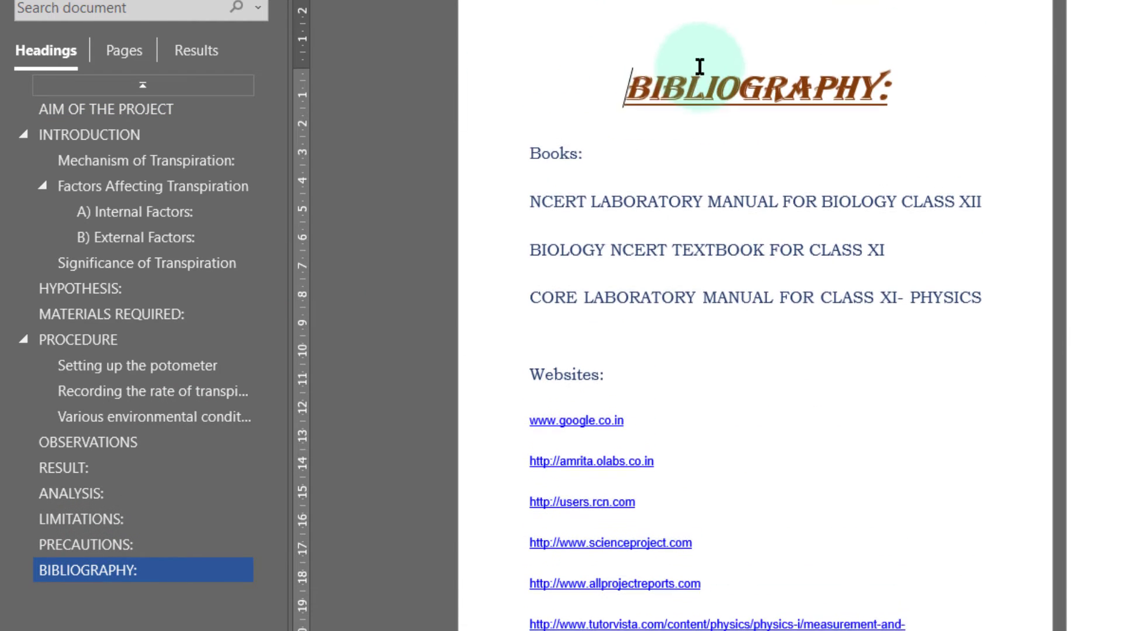
triple_click(903, 94)
type("REFERE")
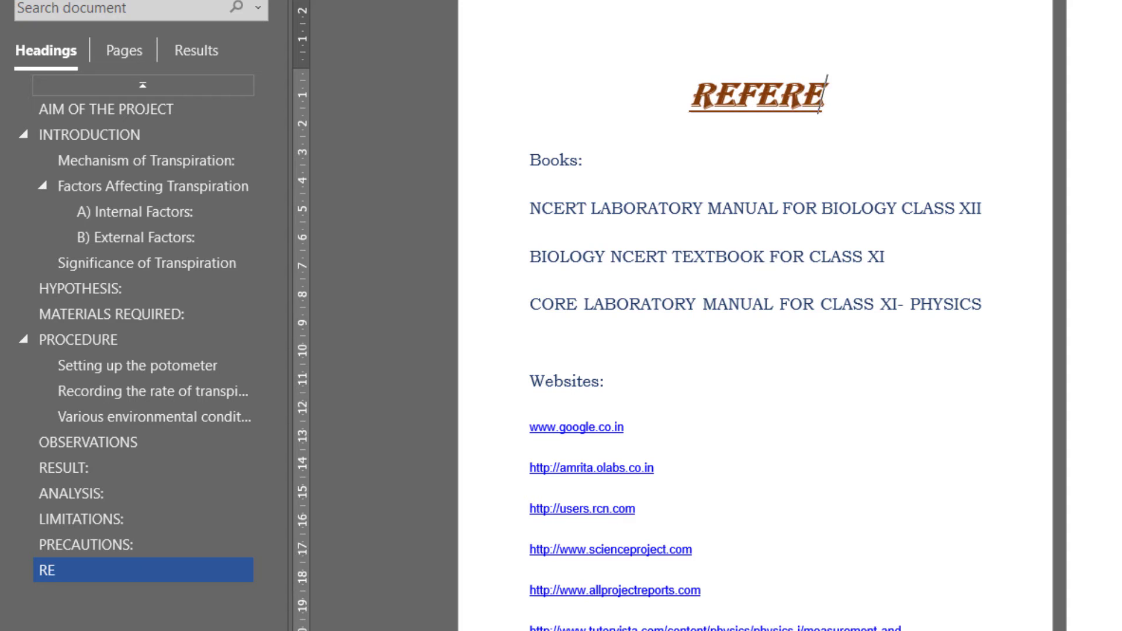
type("NCES")
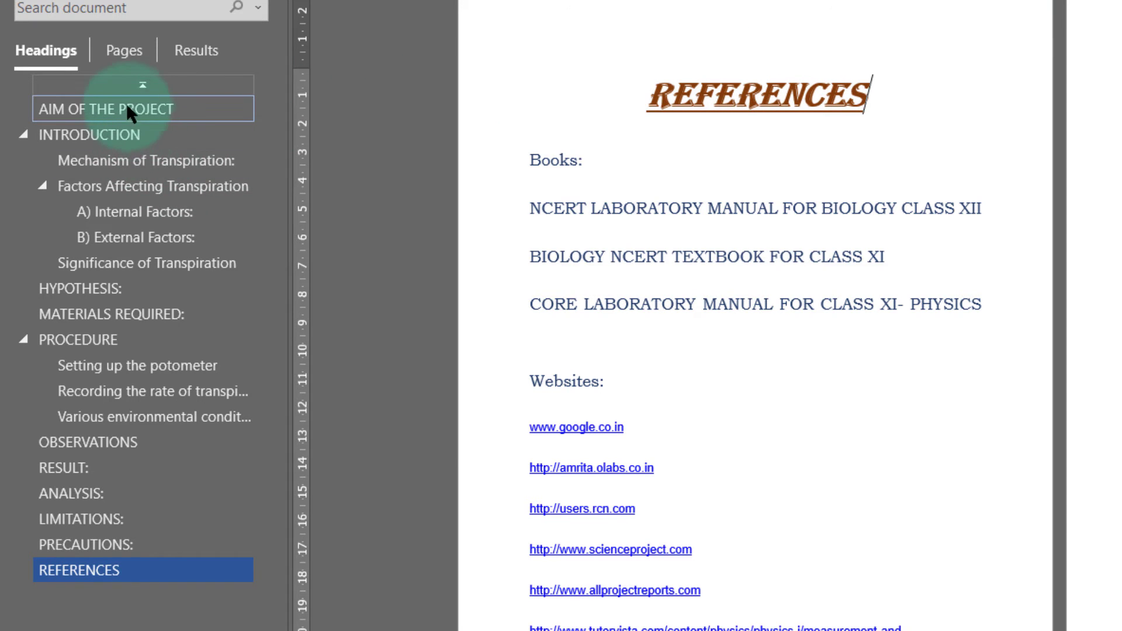
Add a blank paragraph above the REFERENCES title and set it to the Normal style.
left_click(132, 110)
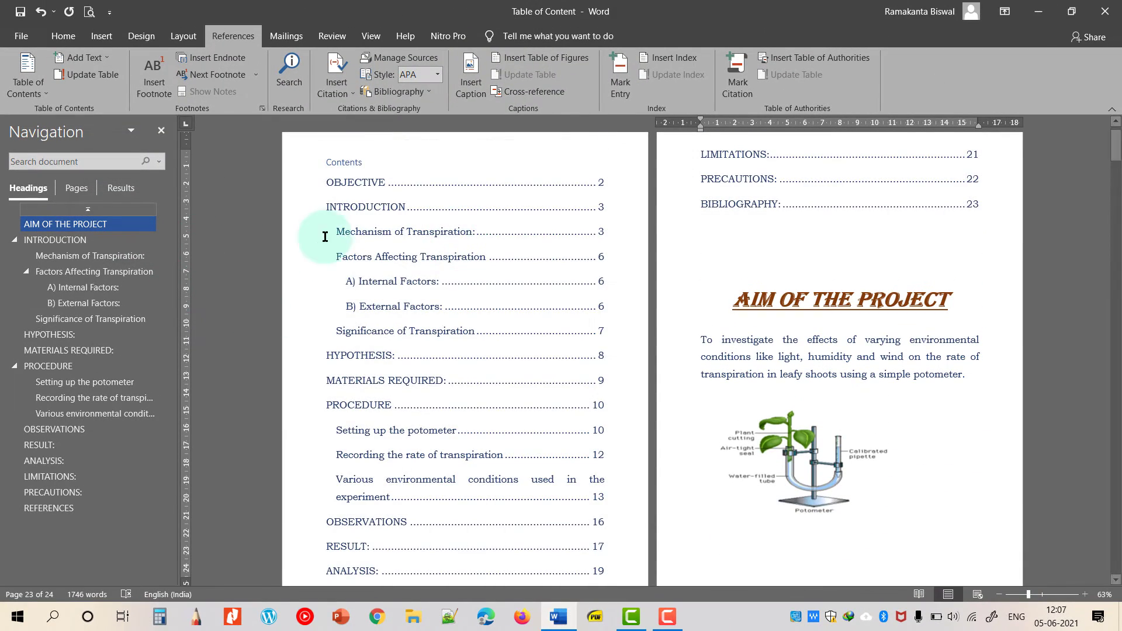
left_click(748, 202)
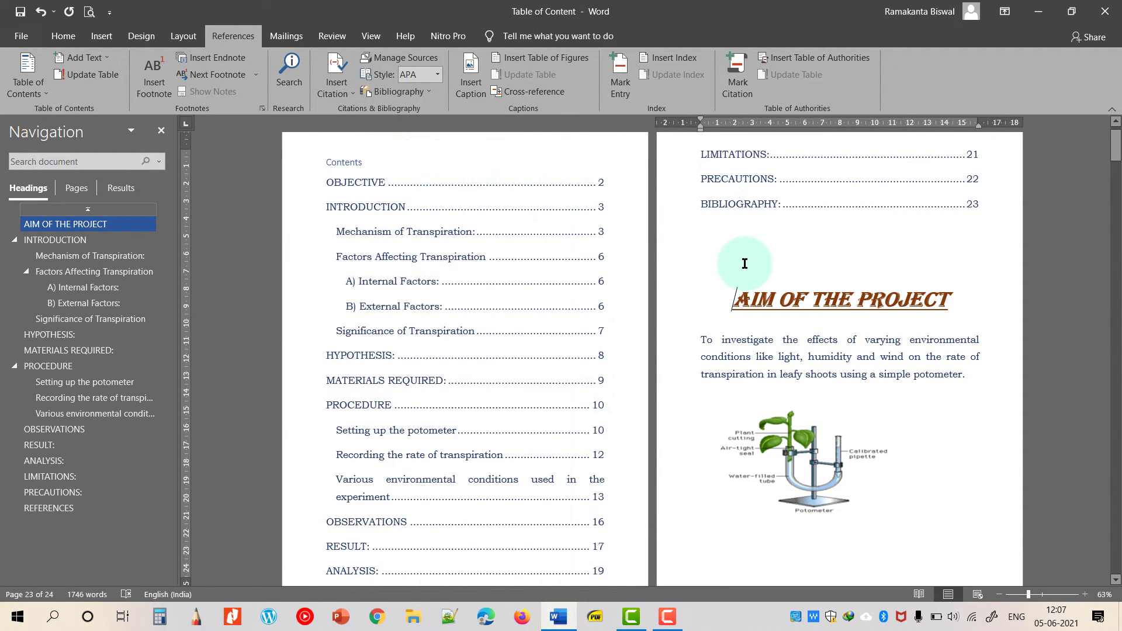
left_click(58, 491)
scroll(732, 343, "down", 2)
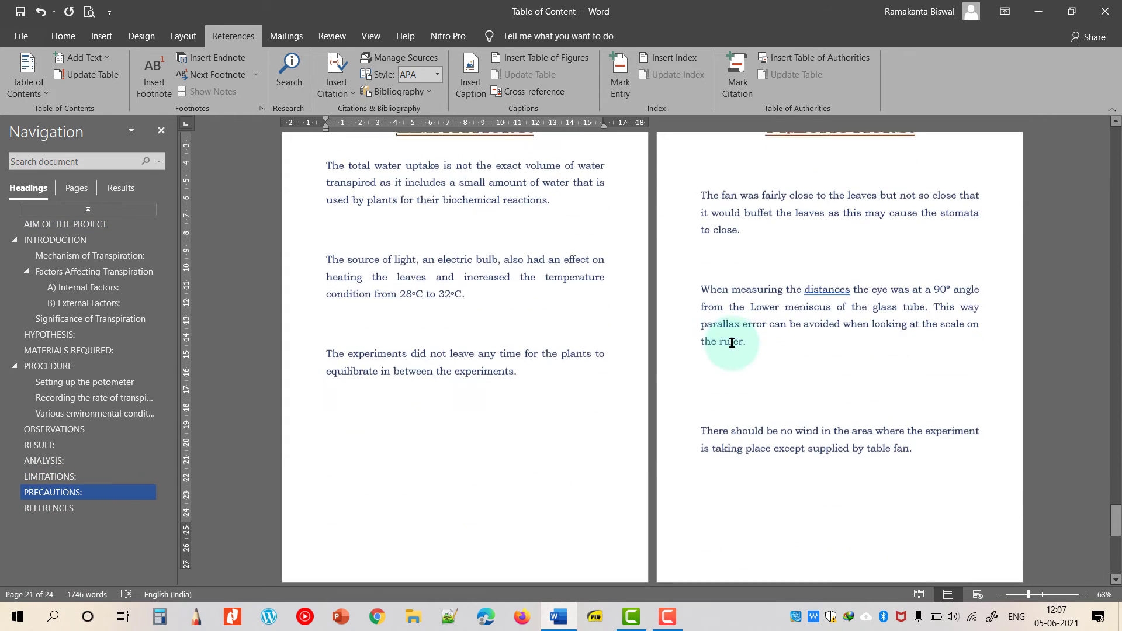
scroll(732, 343, "down", 6)
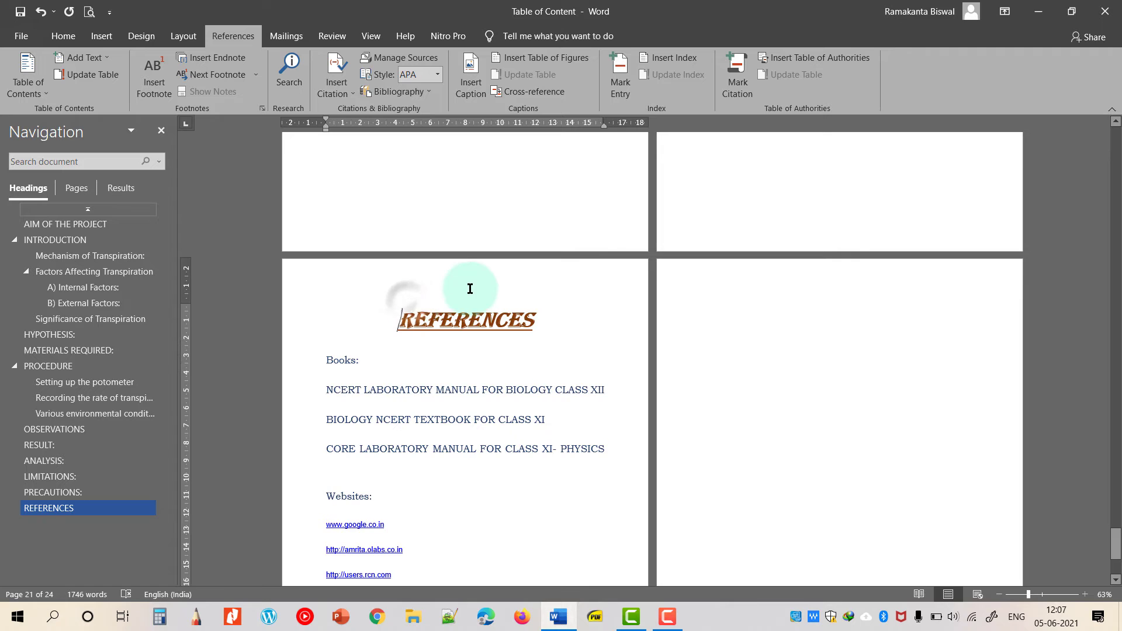
key("Return")
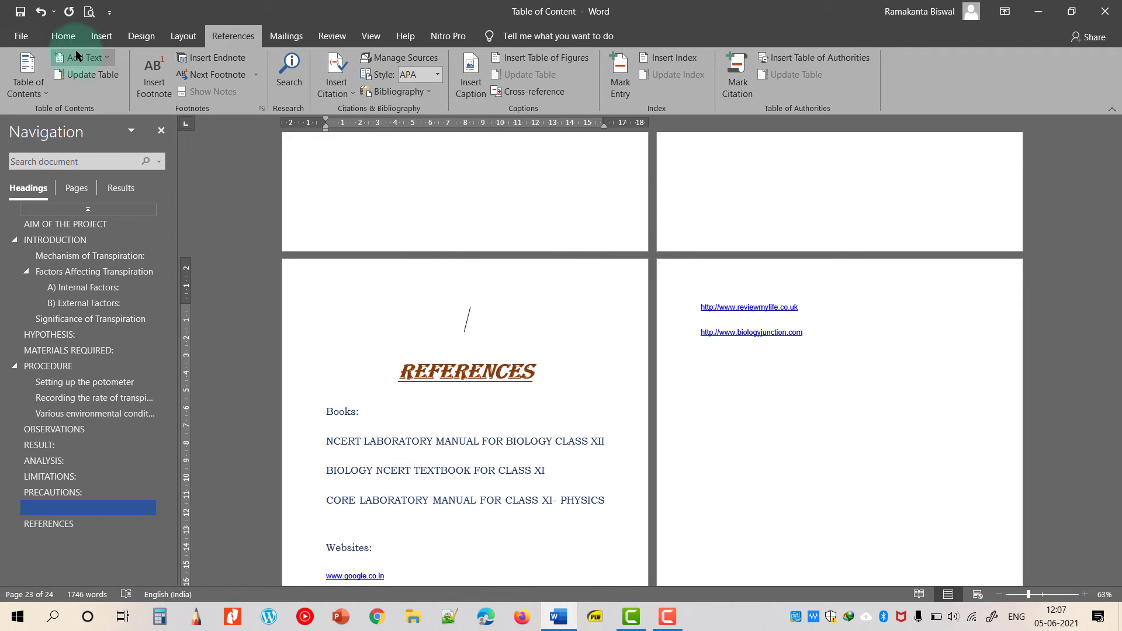
left_click(73, 45)
left_click(548, 75)
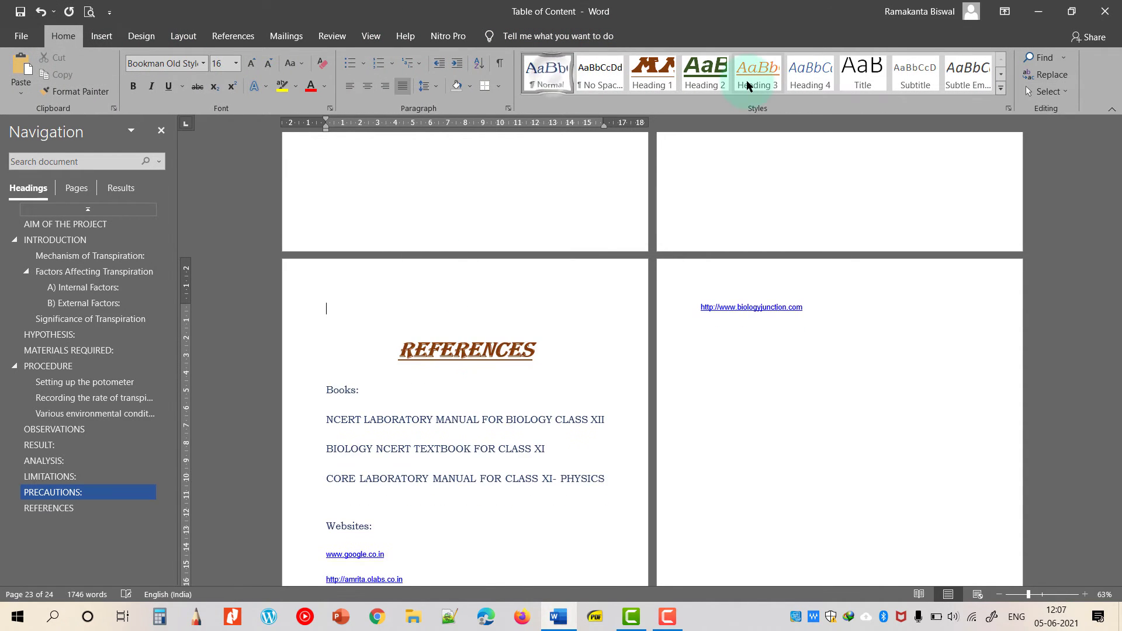
Insert blank paragraphs above the REFERENCES title until it starts at the head of the following page.
key("Return")
key("Return")
key("Return")
key("Return")
key("Return")
key("Return")
key("Return")
key("Return")
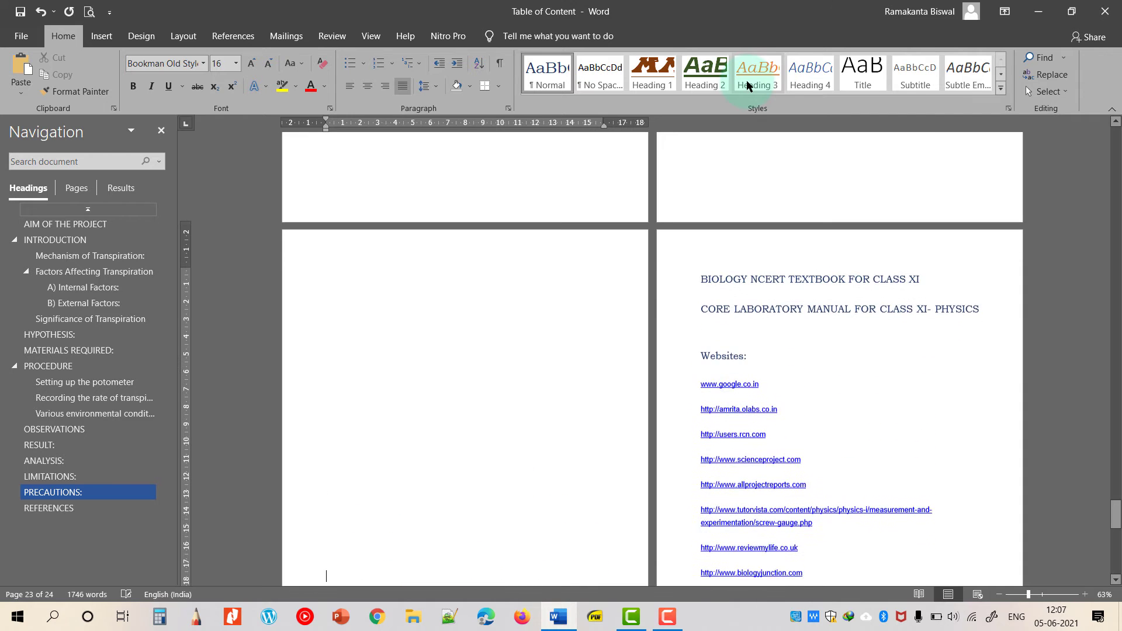
key("Return")
key("Return")
key("Return")
key("Return")
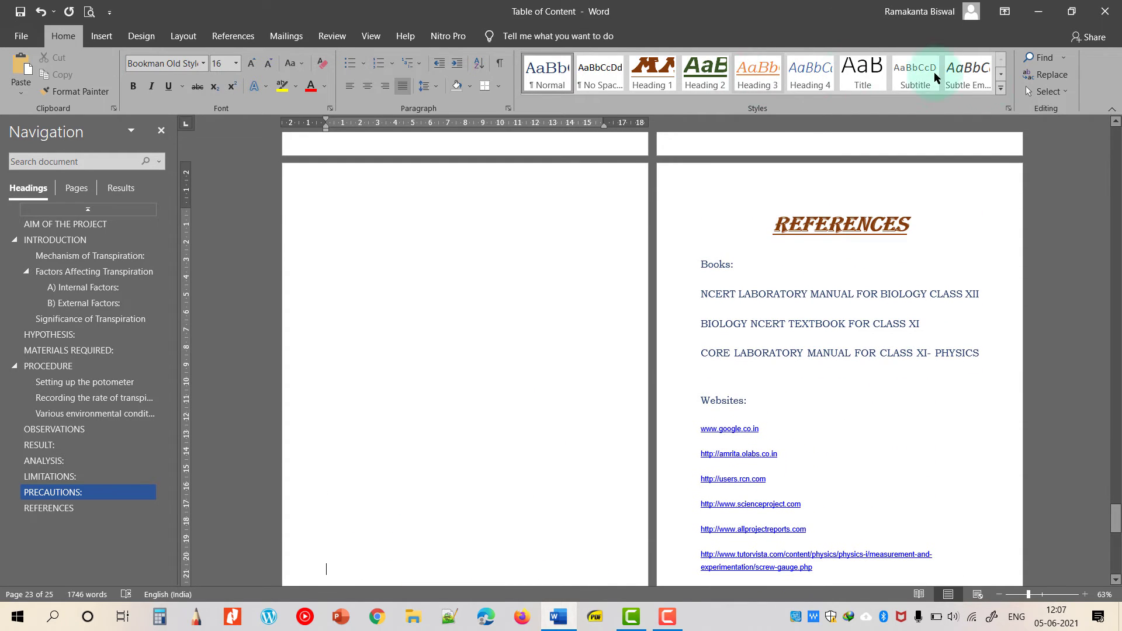
Remove the empty last page by deleting the blank paragraph after the final website link.
scroll(801, 341, "down", 5)
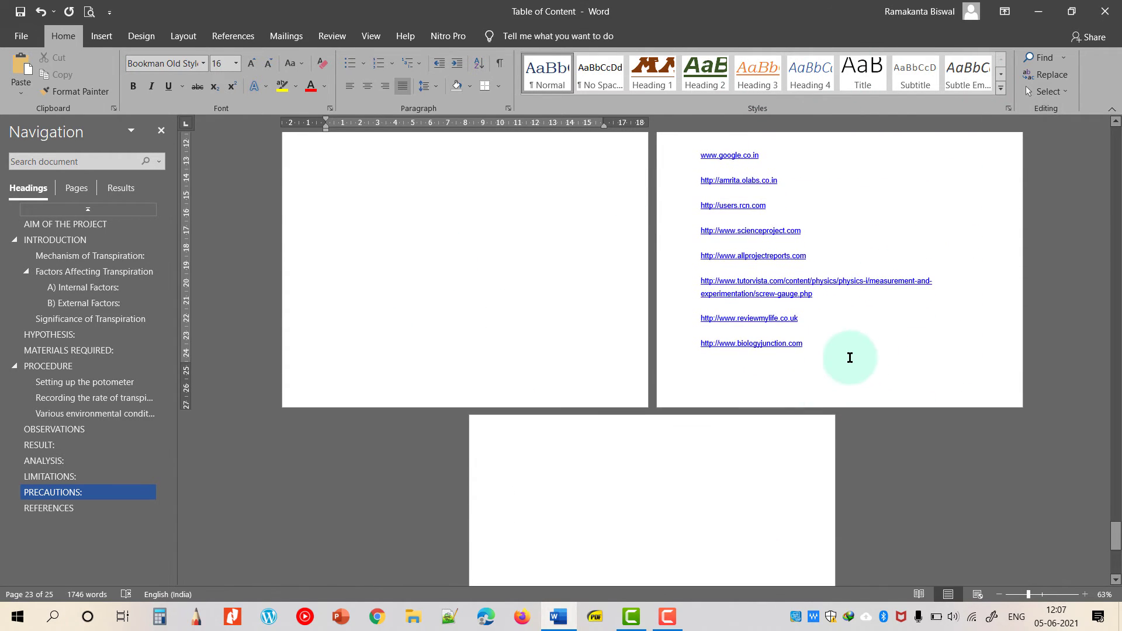
left_click(850, 357)
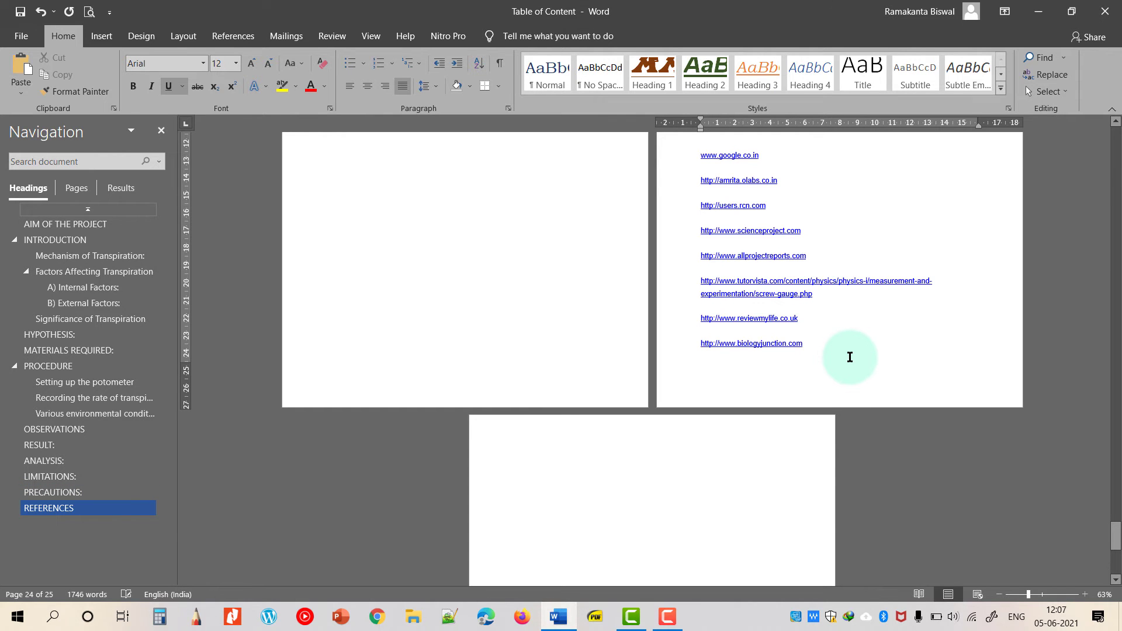
key("Delete")
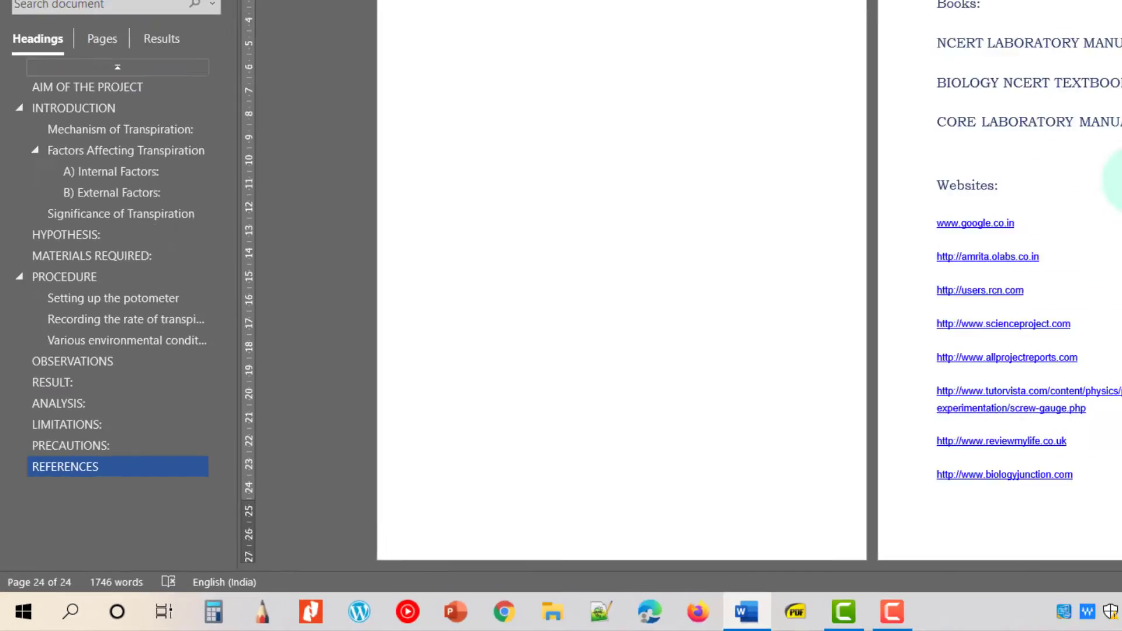
Update the entire table of contents so it picks up the renamed titles as well as the page numbers.
scroll(840, 251, "up", 6)
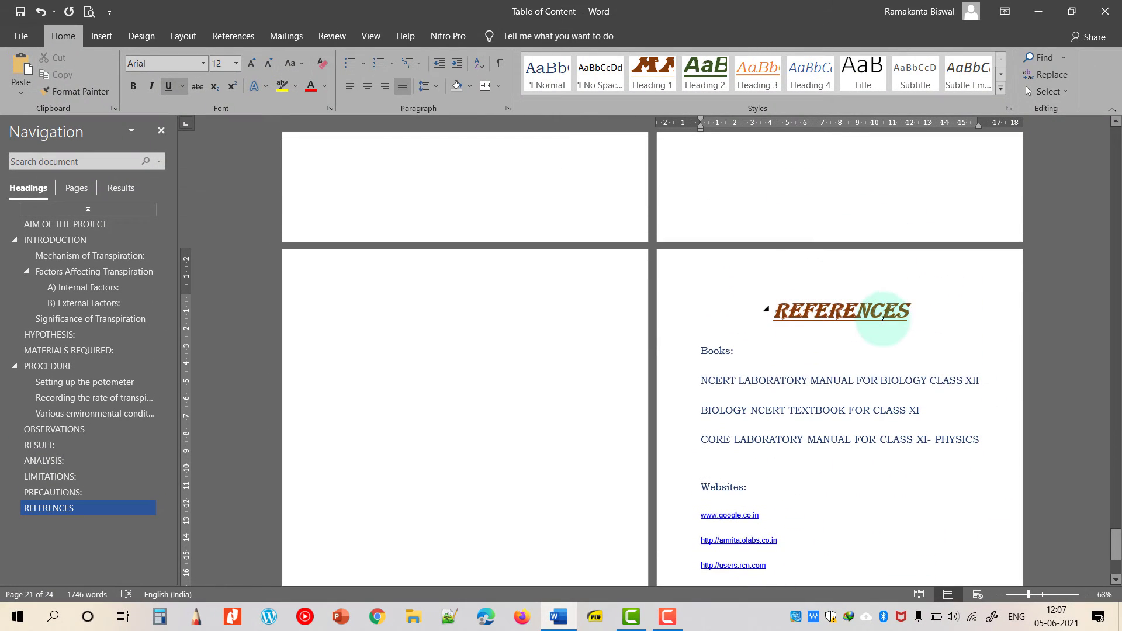
left_click(65, 225)
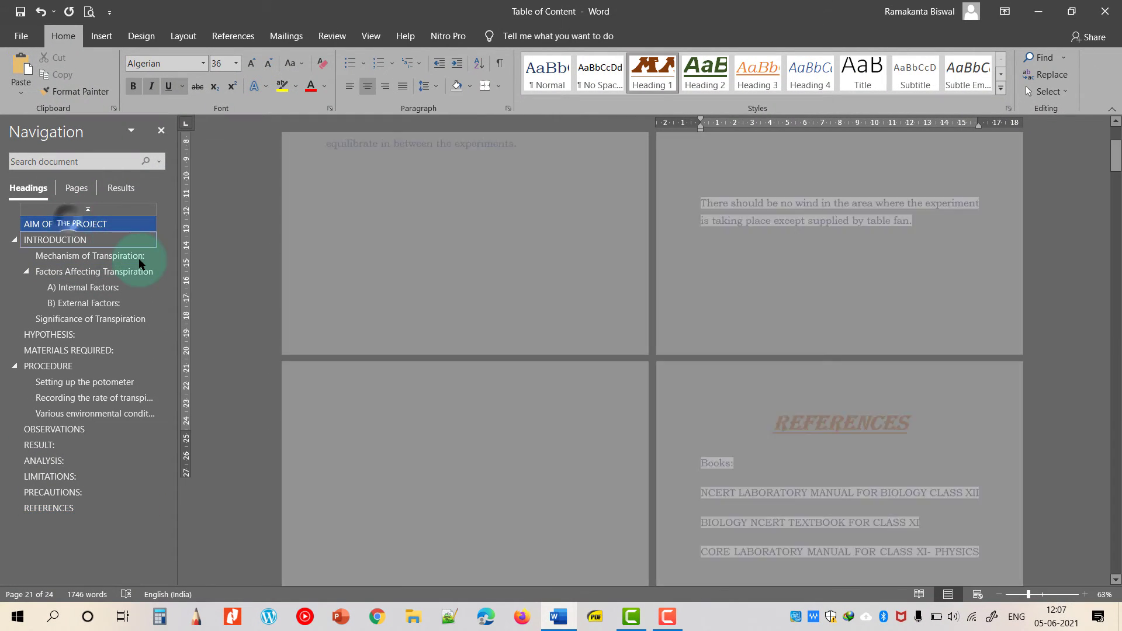
scroll(606, 201, "up", 8)
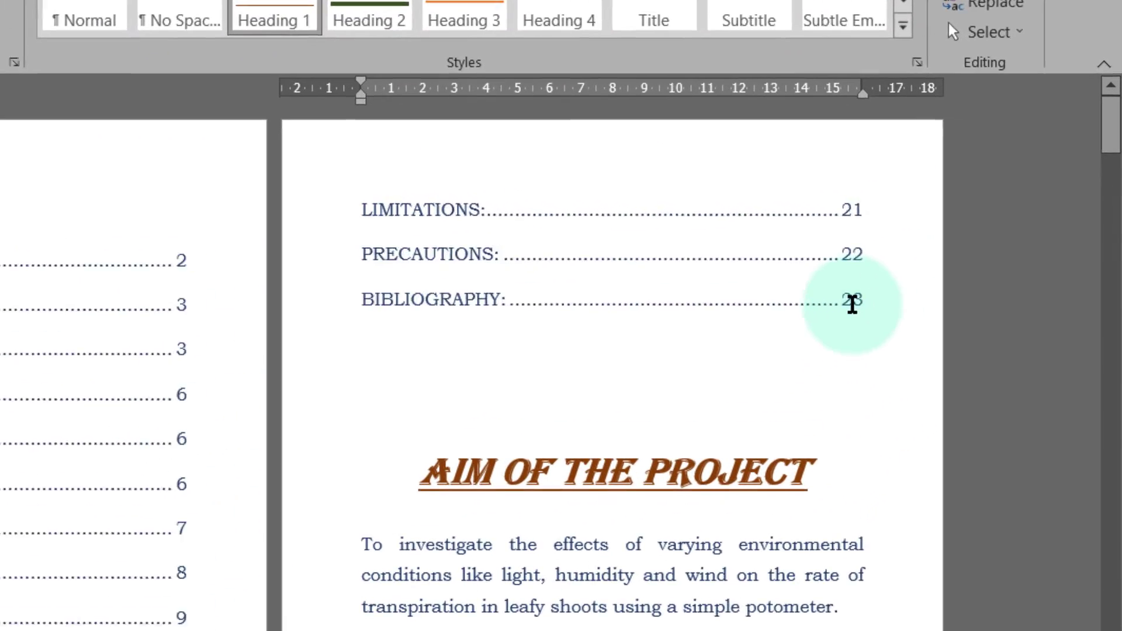
left_click(852, 302)
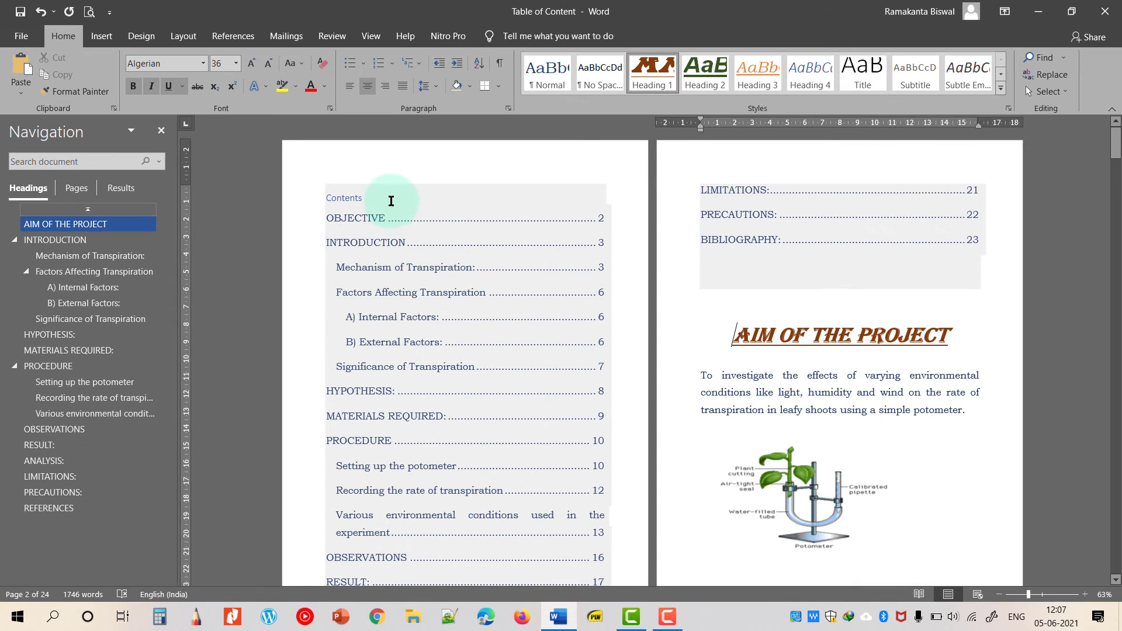
left_click(391, 201)
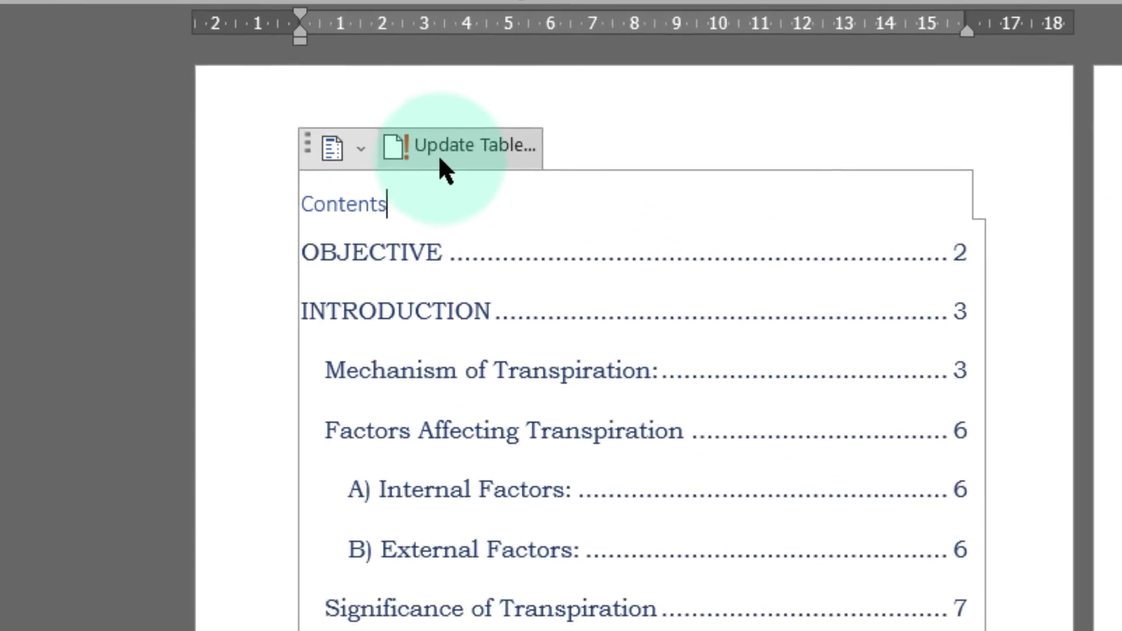
left_click(439, 160)
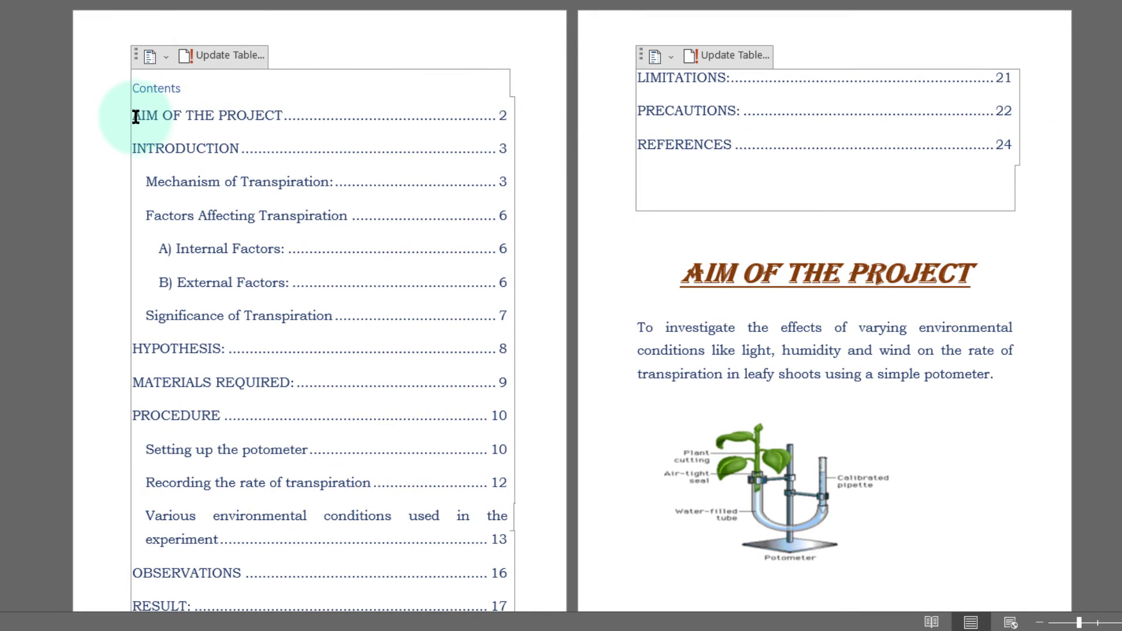
Check the AIM OF THE PROJECT and REFERENCES entries and their page numbers in the table of contents.
mouse_move(136, 117)
left_mouse_down()
mouse_move(263, 100)
mouse_move(477, 115)
left_mouse_up()
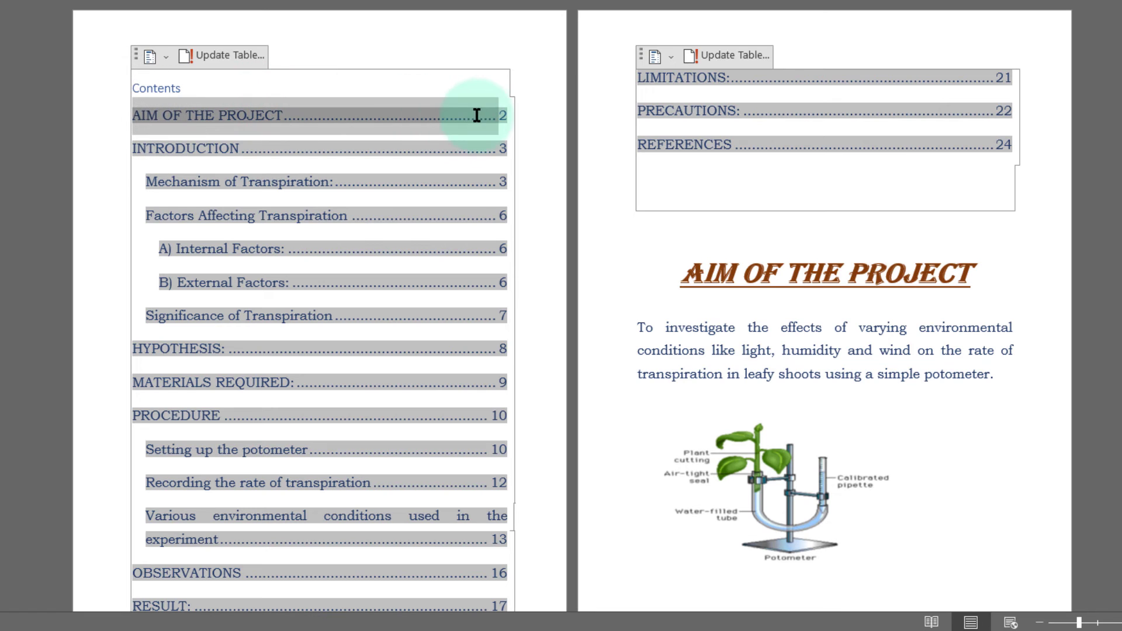
left_click(994, 141)
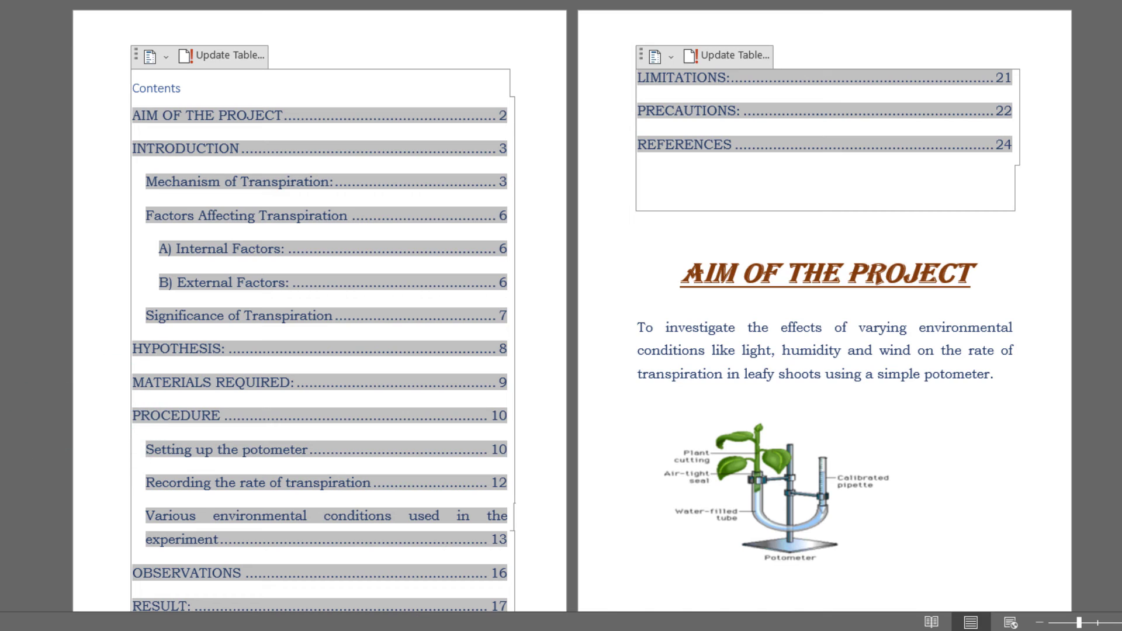
left_click(674, 147)
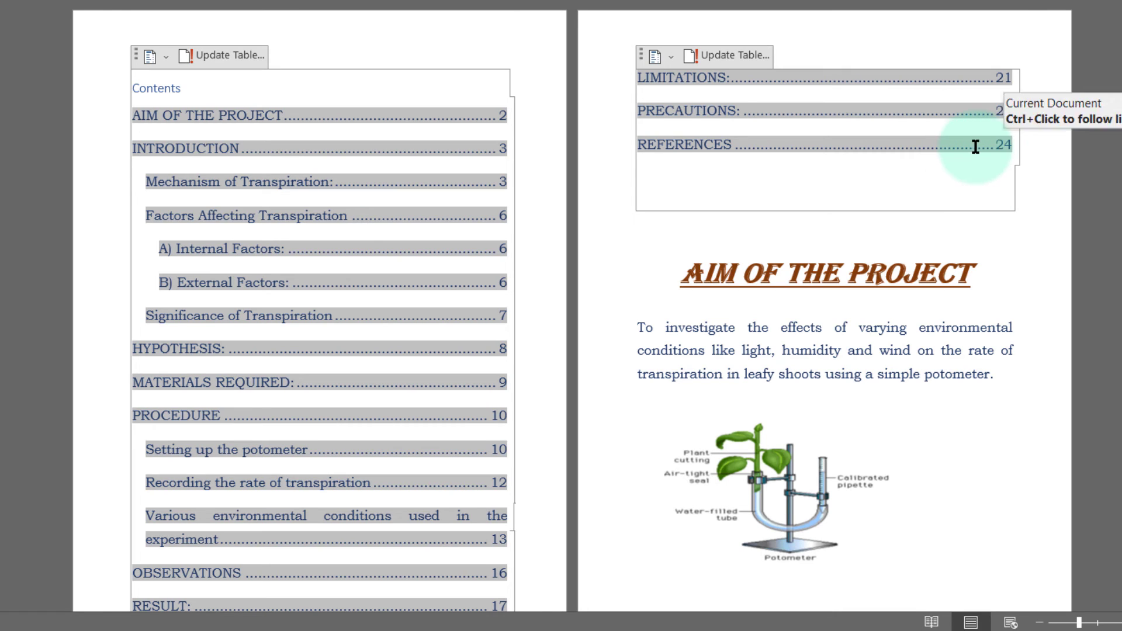
Apply the Heading 1 style to the Contents title above the table of contents and center it.
left_click(398, 80)
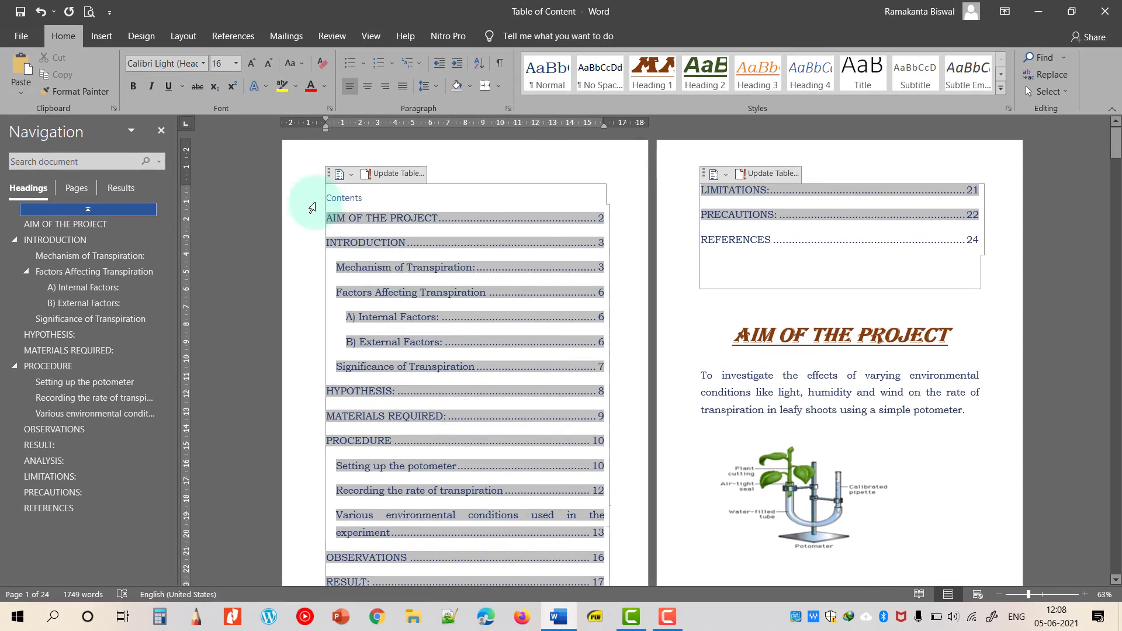
double_click(358, 200)
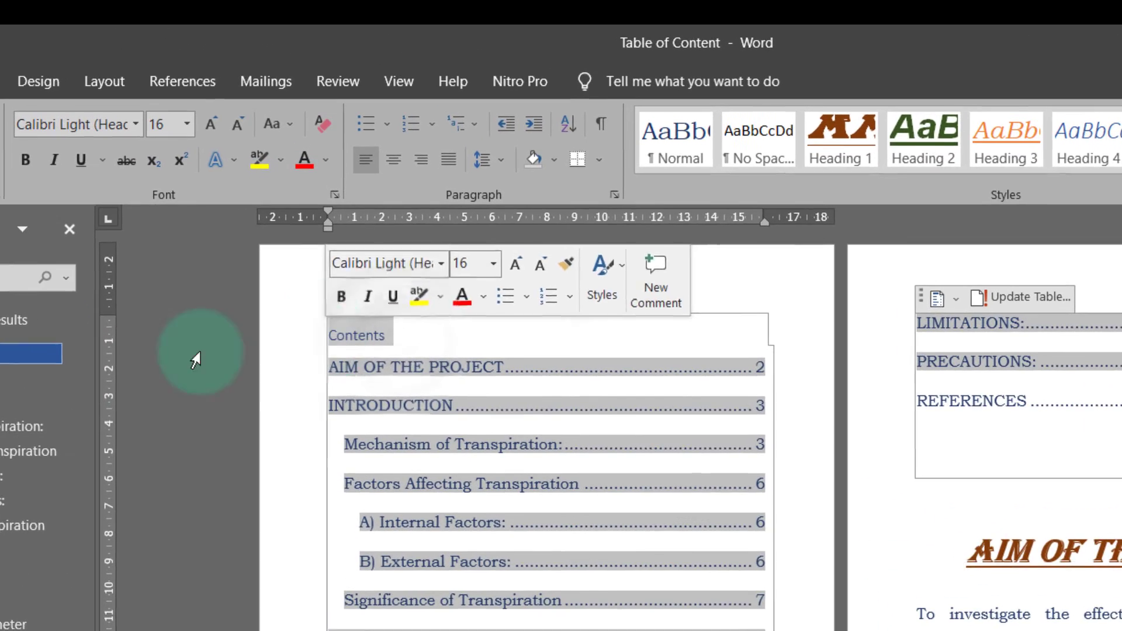
left_click(843, 154)
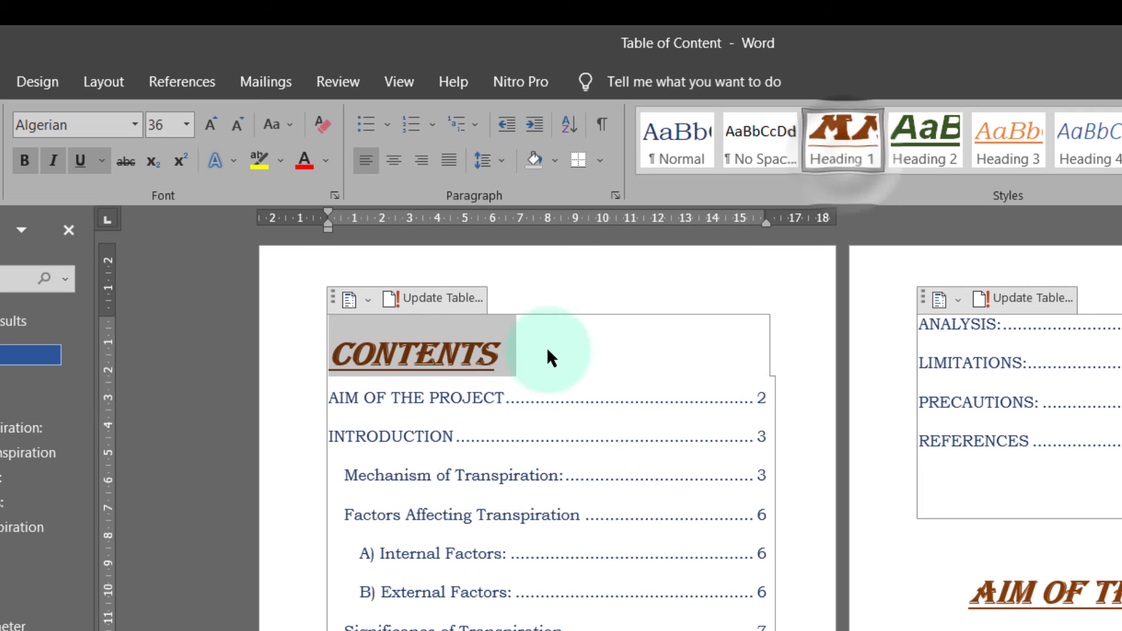
left_click(403, 159)
Set the line spacing of all table of contents entries, from AIM OF THE PROJECT to REFERENCES, to 1.0.
left_click(327, 397)
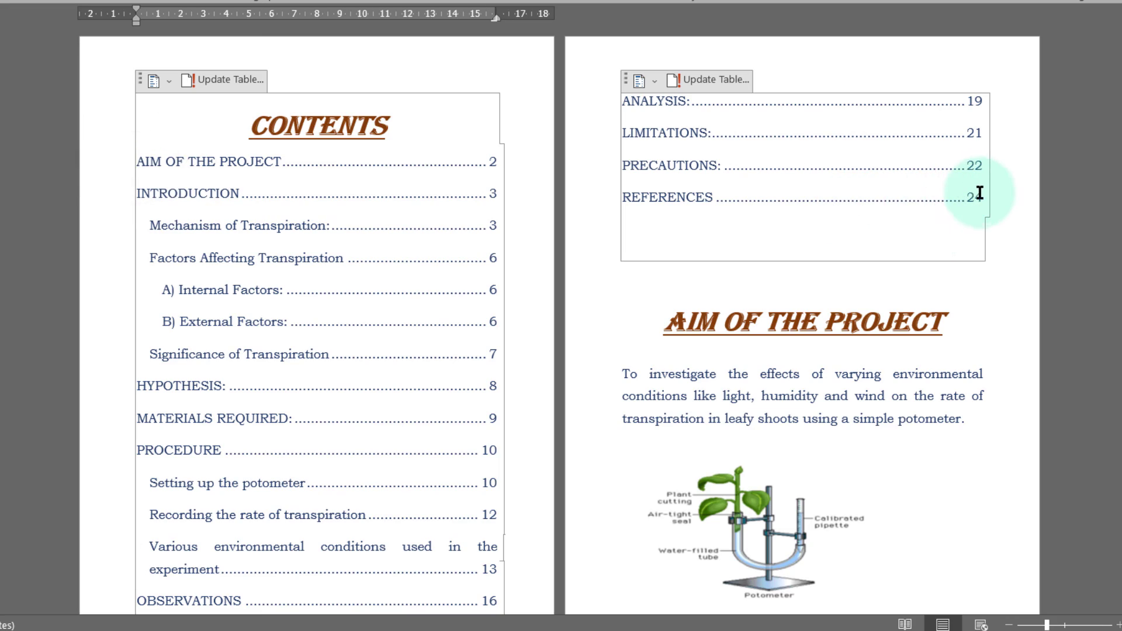
left_click(980, 193, "shift")
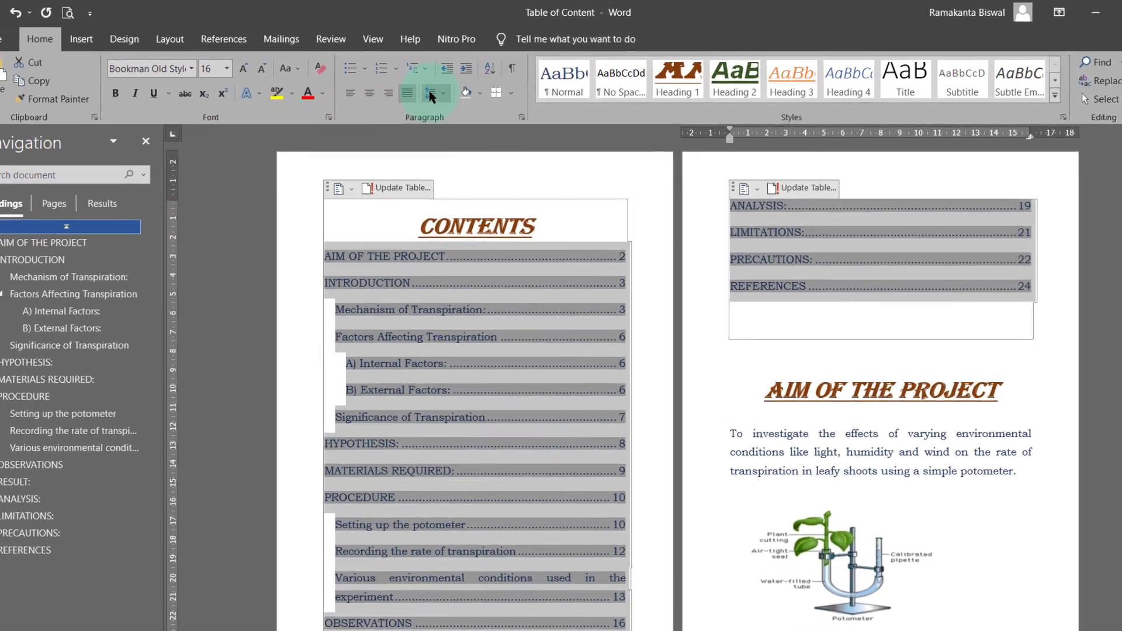
left_click(431, 94)
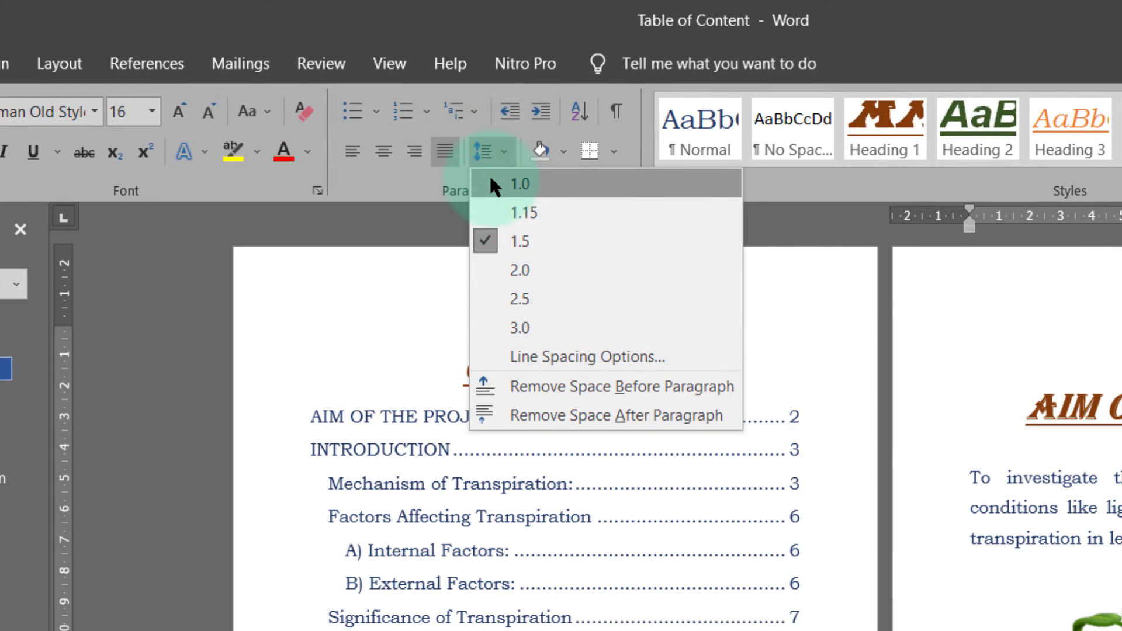
left_click(494, 184)
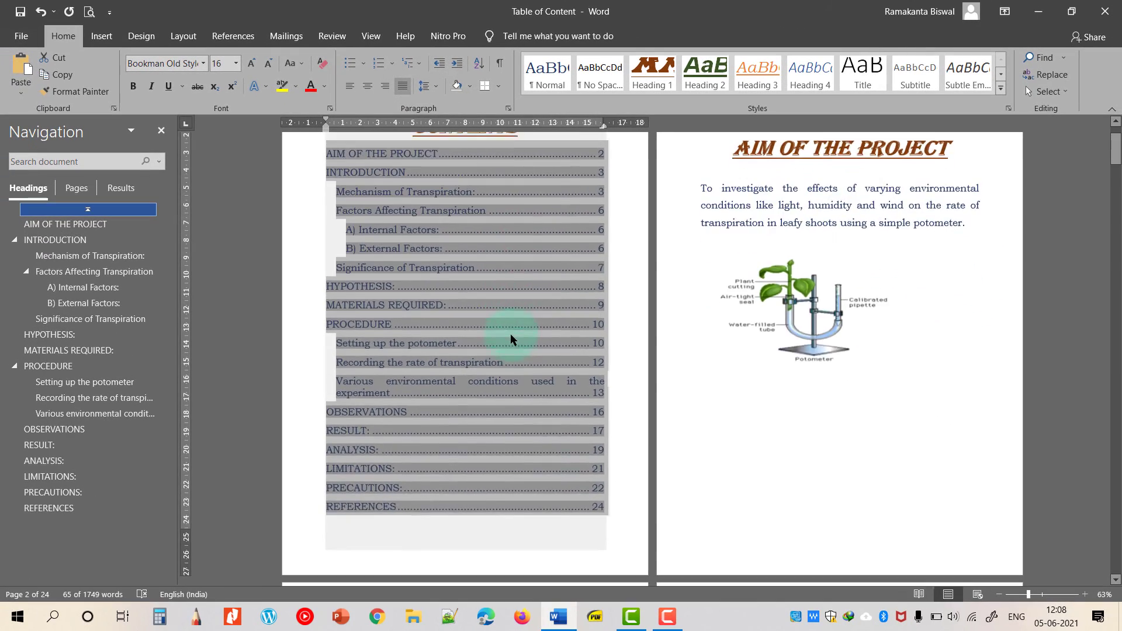
Delete the blank paragraph above the AIM OF THE PROJECT title on the second page.
scroll(512, 339, "down", 3)
scroll(512, 342, "up", 5)
left_click(915, 193)
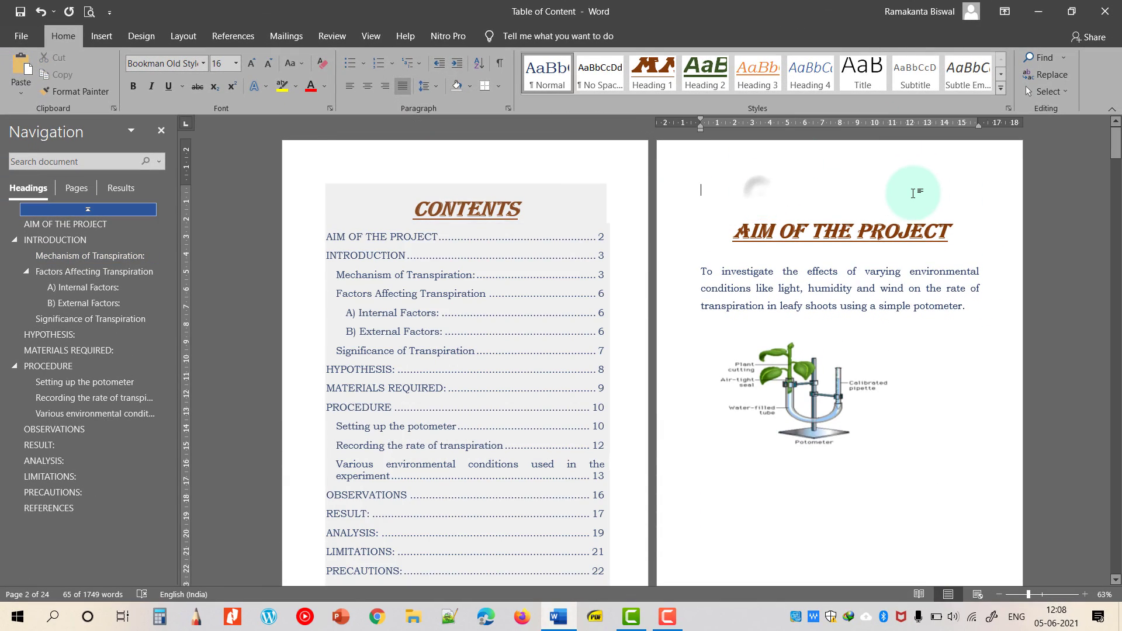
key("Delete")
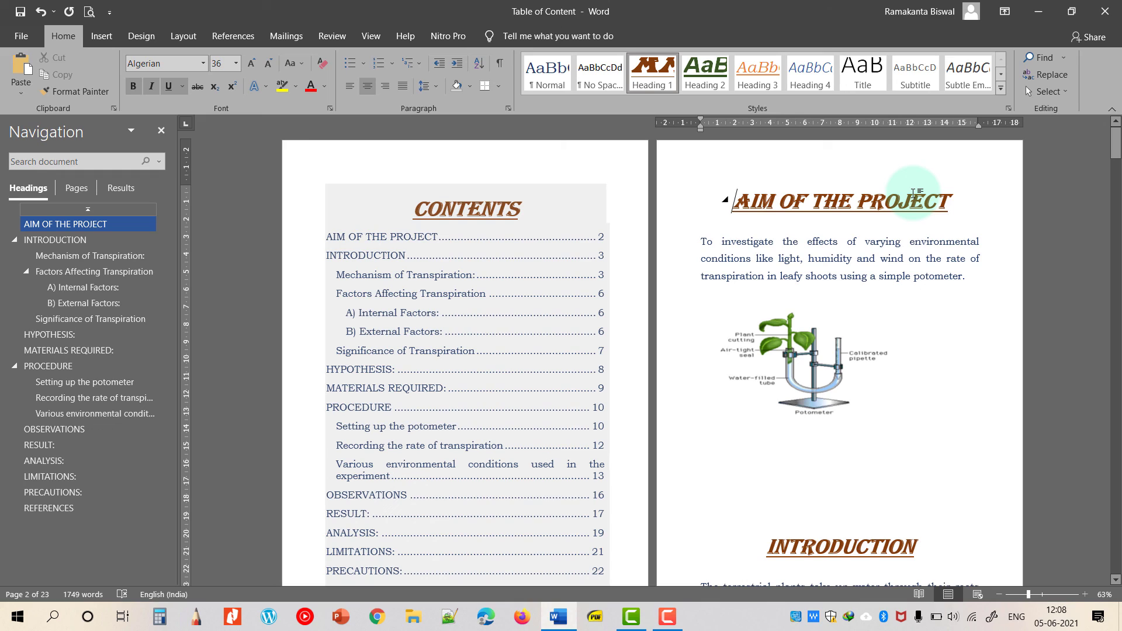